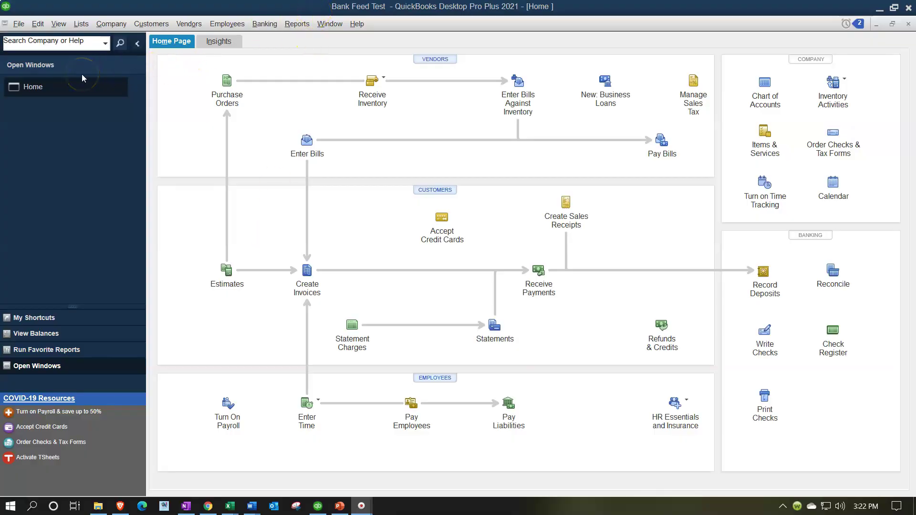
left_click(62, 26)
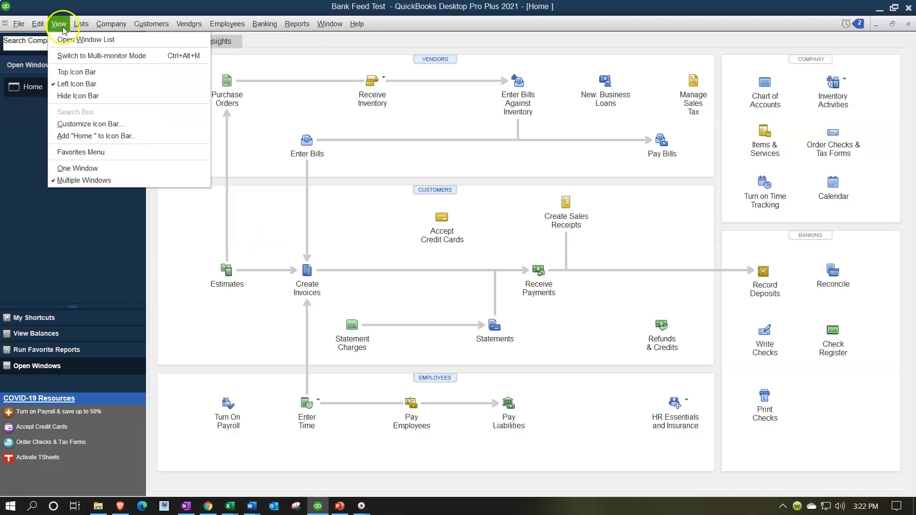
left_click(119, 42)
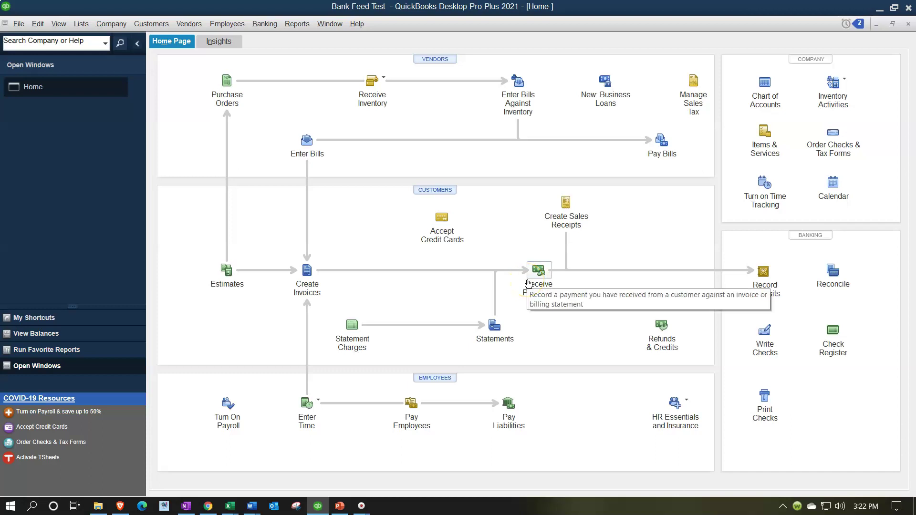
left_click(764, 275)
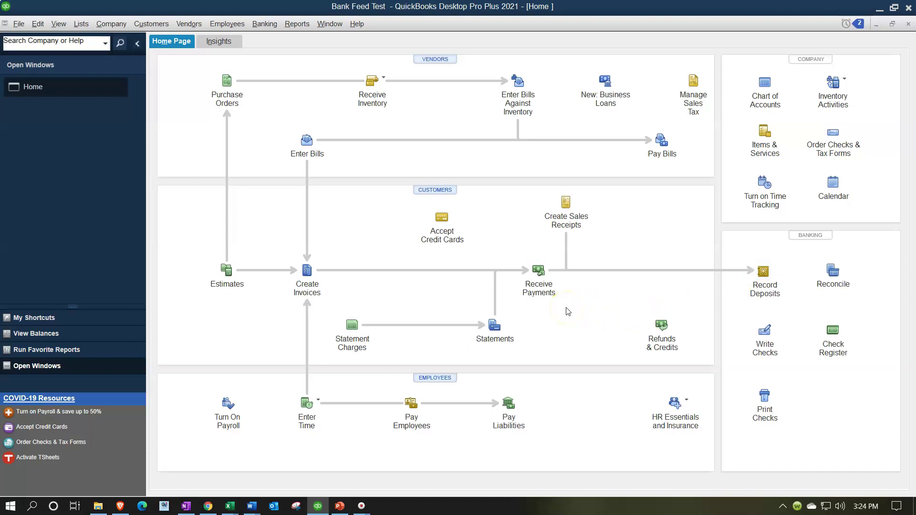
left_click(543, 306)
left_click(751, 296)
Step: Start a new invoice and quick-add Customer 10 as its customer
left_click(305, 281)
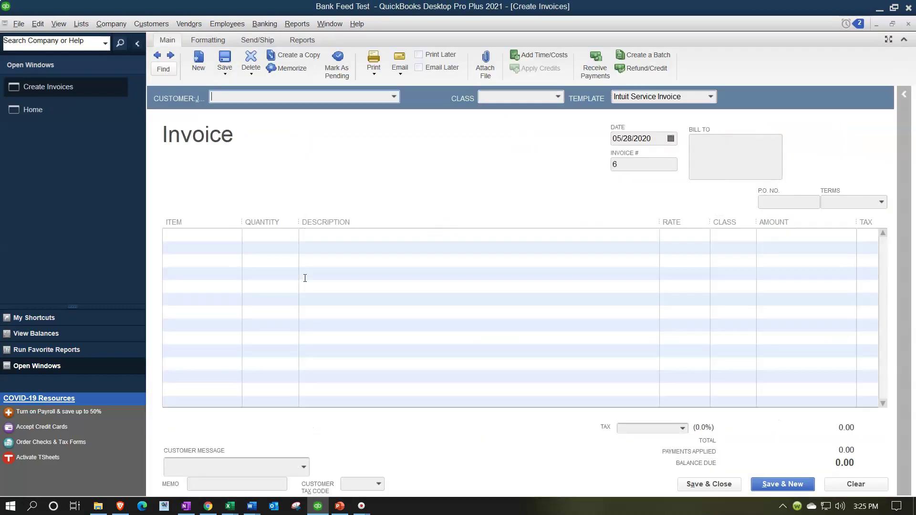
type("Cus")
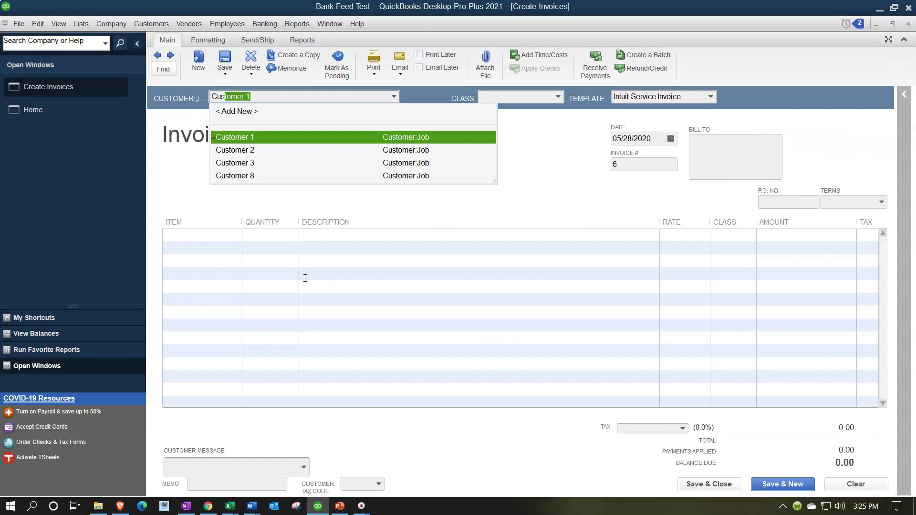
type("om")
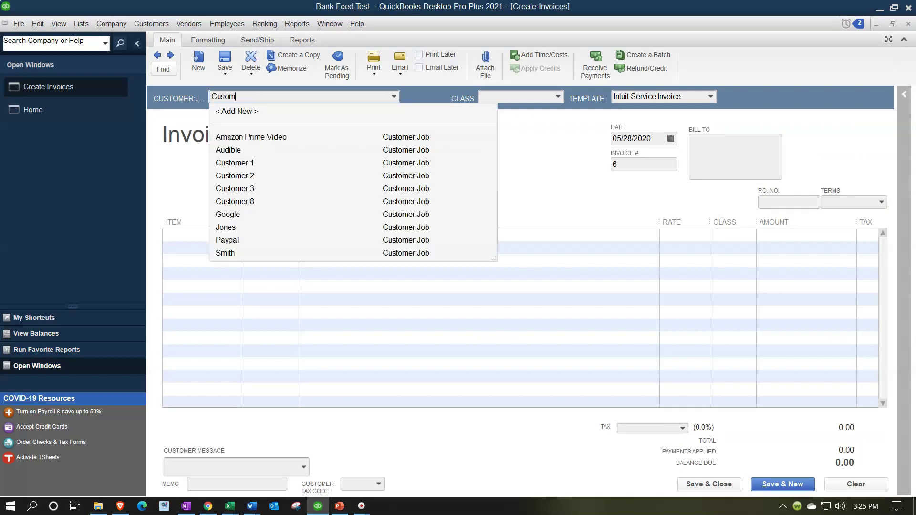
key("BackSpace")
key("BackSpace")
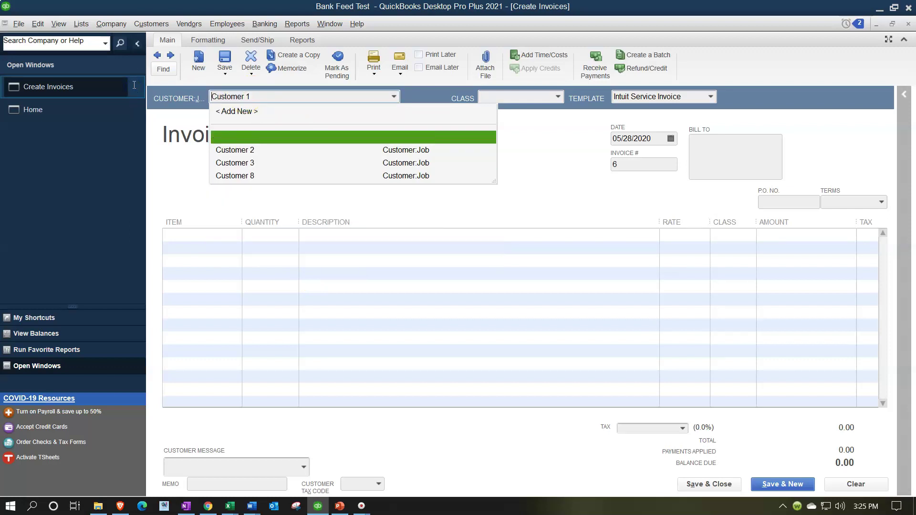
type("0")
key("Tab")
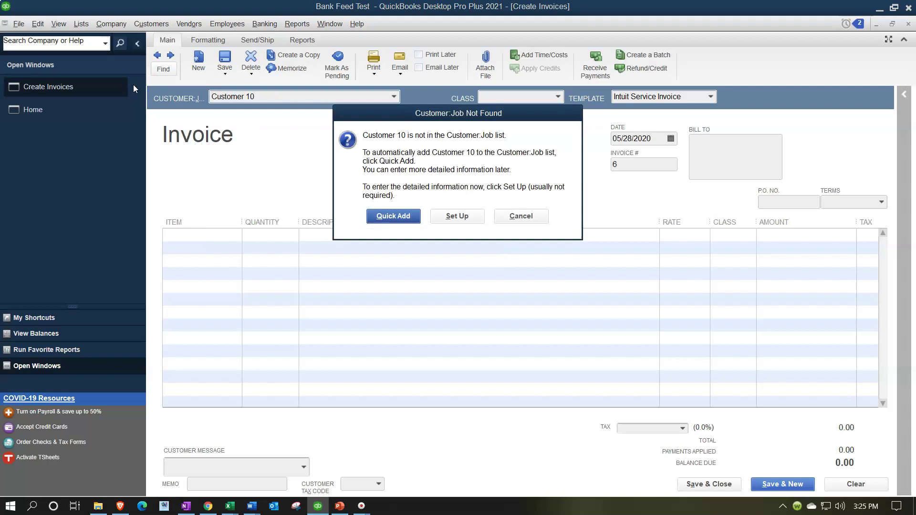
key("Return")
Step: Date the Customer 10 invoice 06/21/2020
key("Tab")
key("Tab")
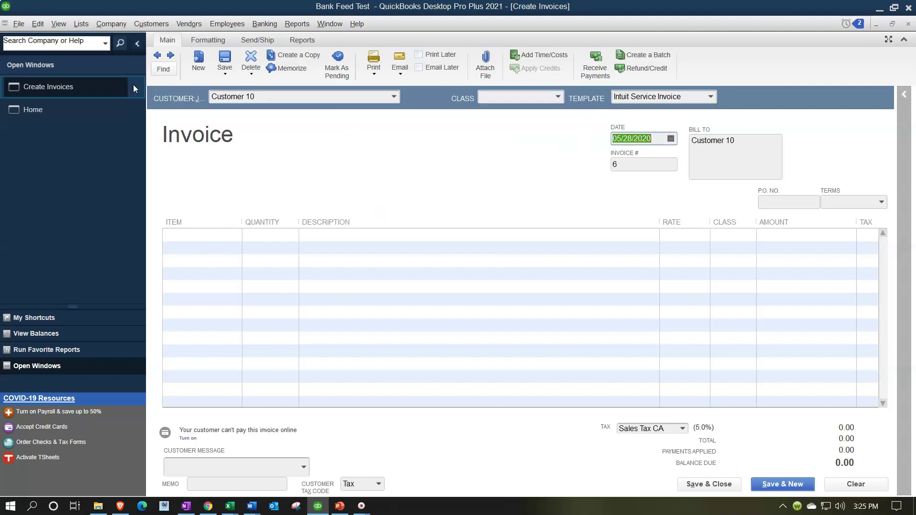
type("06")
type("21")
key("Tab")
Step: Enter Item 10 on the first invoice line and add it as a new item of type Service
key("Tab")
key("Tab")
key("Tab")
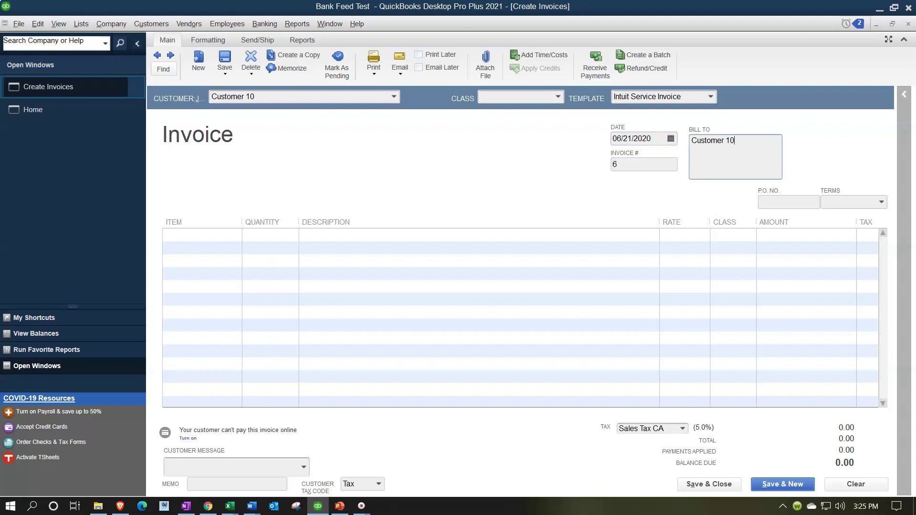
key("Tab")
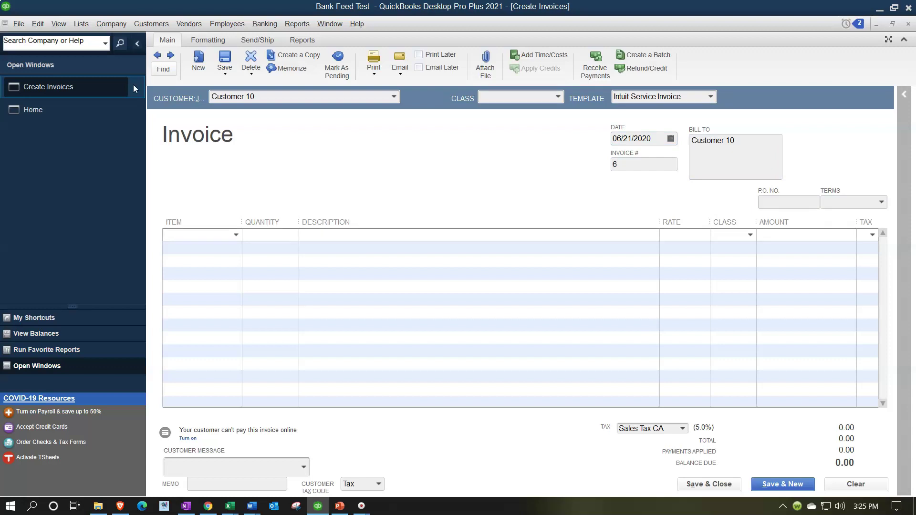
type("Item ")
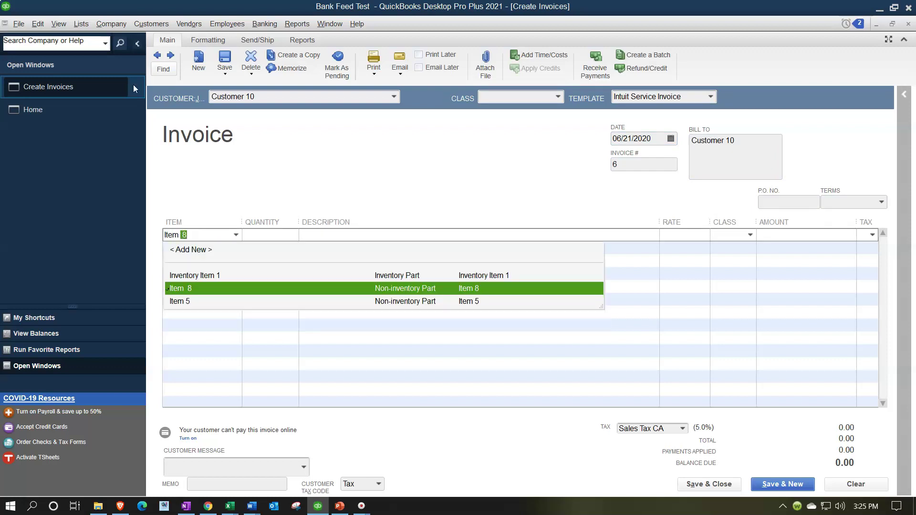
type("10")
key("Tab")
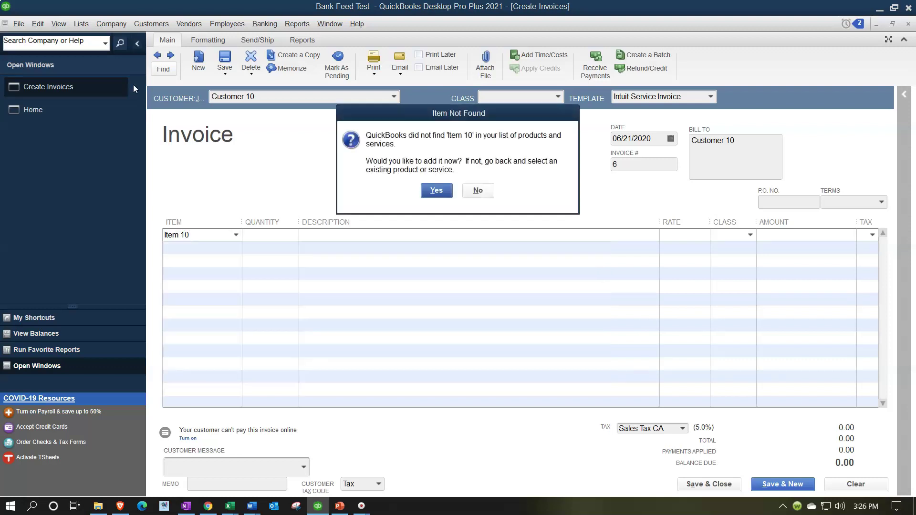
key("Return")
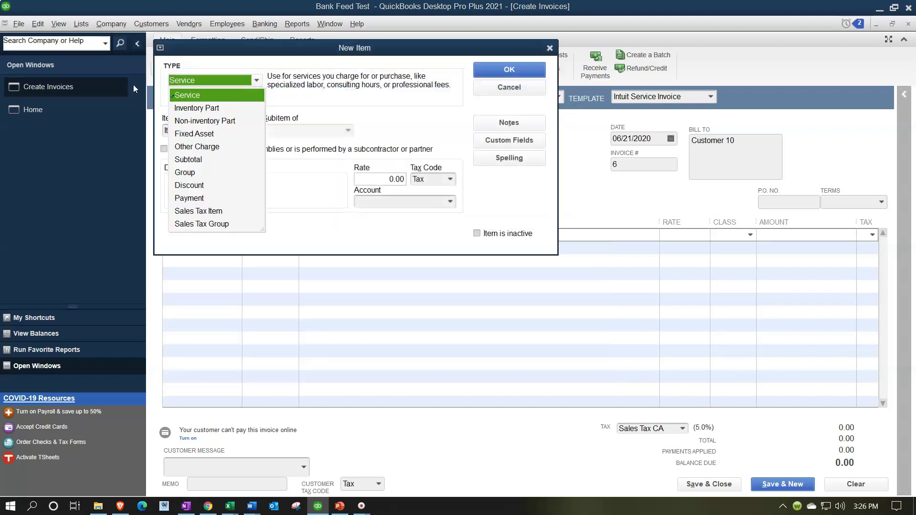
left_click(175, 98)
left_click(184, 95)
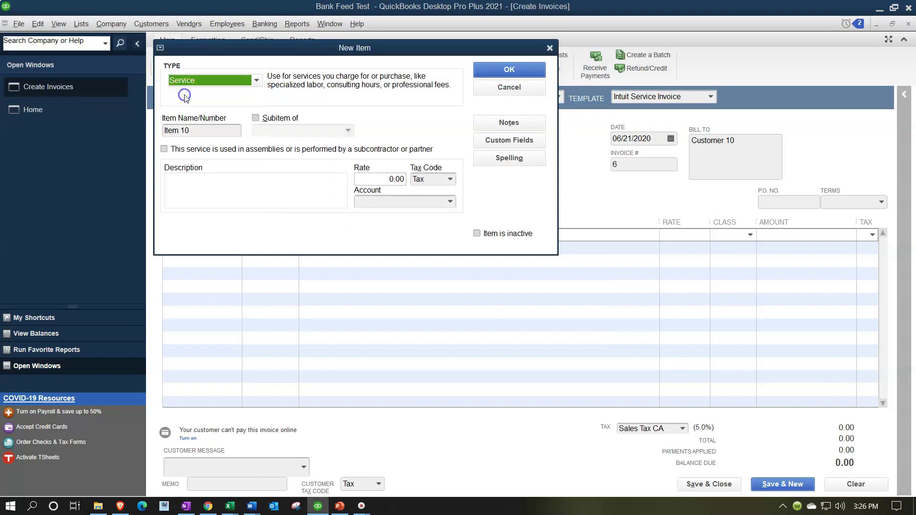
left_click(187, 108)
Step: Describe the new item as Service 10, with a rate of 50.00 and the Non tax code
key("Tab")
key("Tab")
key("Tab")
key("Tab")
type("Service 10")
key("Tab")
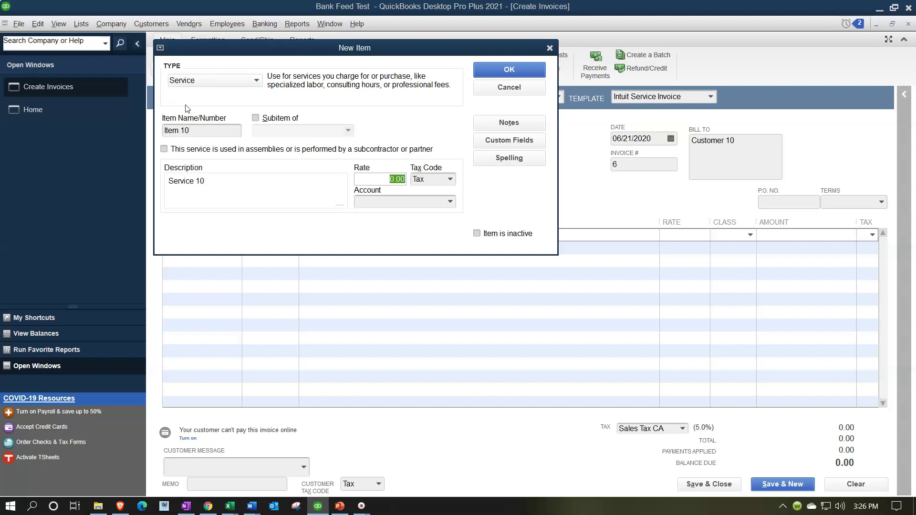
type("50")
key("Tab")
left_click(451, 179)
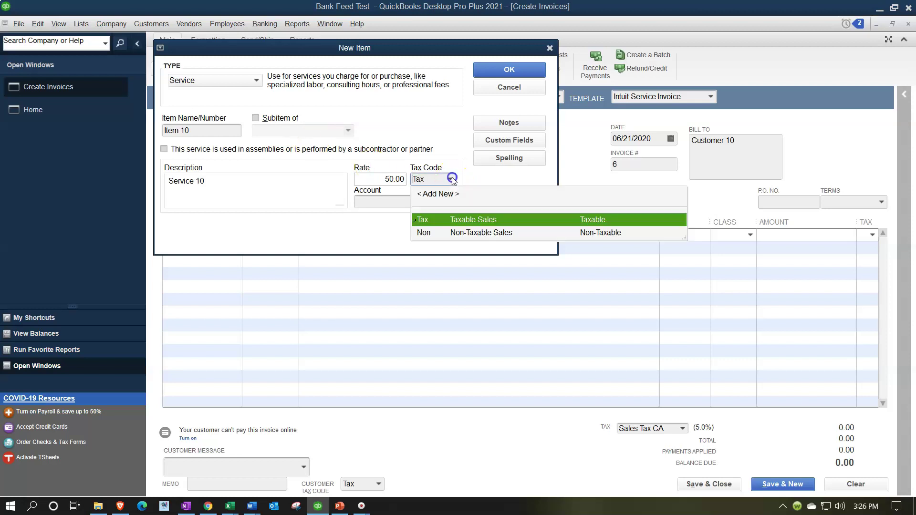
left_click(425, 234)
Step: Assign the item to a new income account named and described Service Income, and save the item
left_click(410, 203)
left_click(448, 202)
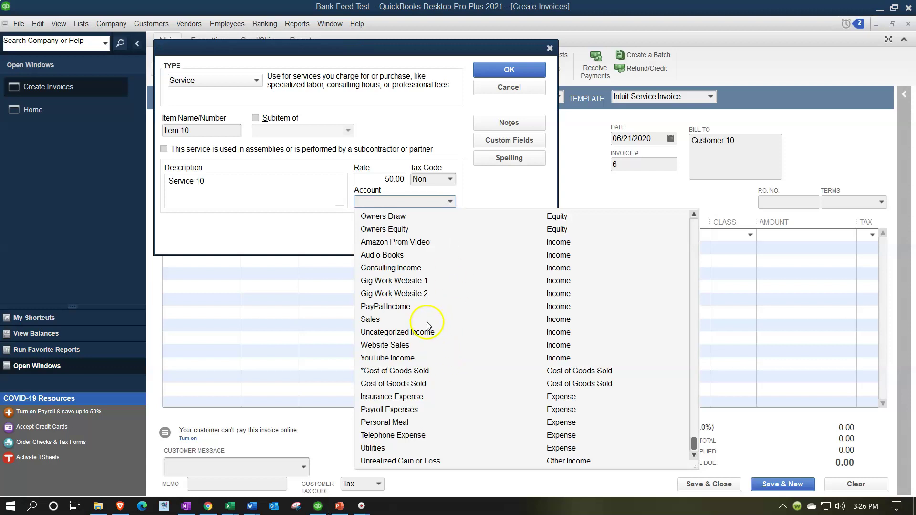
scroll(432, 315, "up", 5)
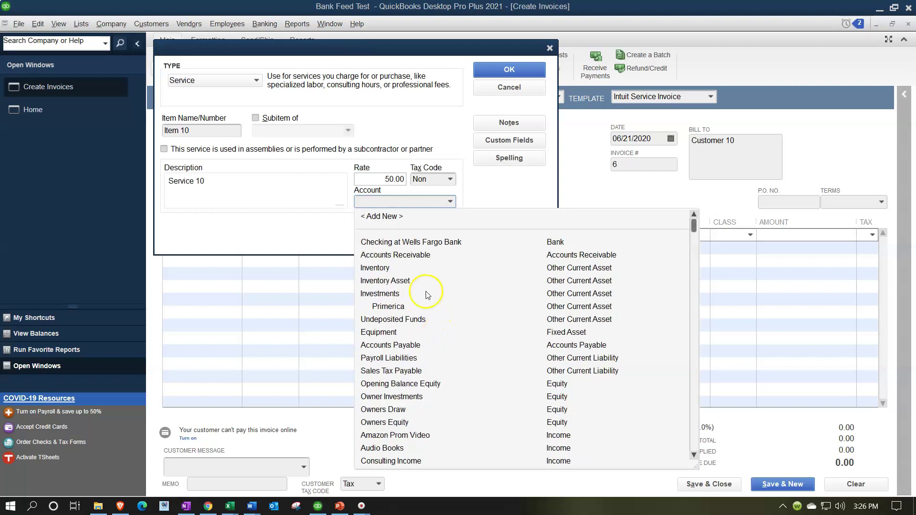
left_click(382, 216)
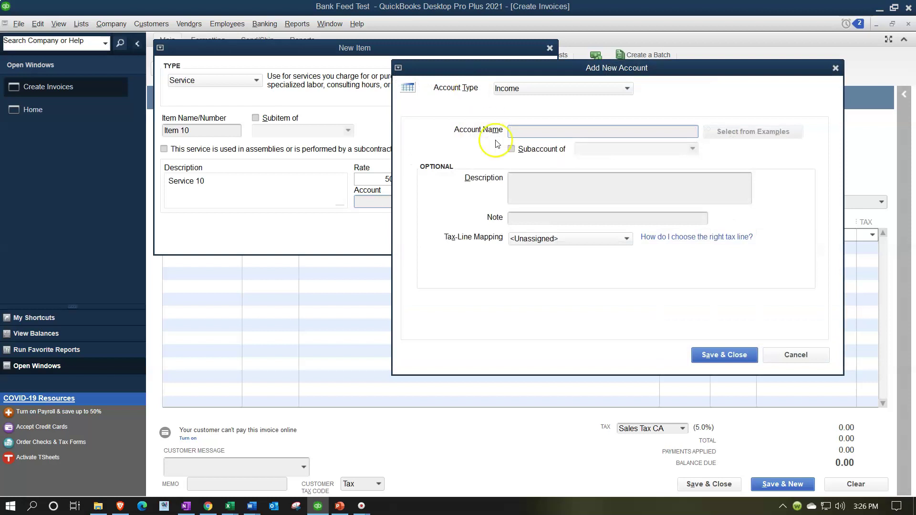
type("Service Income")
key("Tab")
key("Tab")
type("Service Inc")
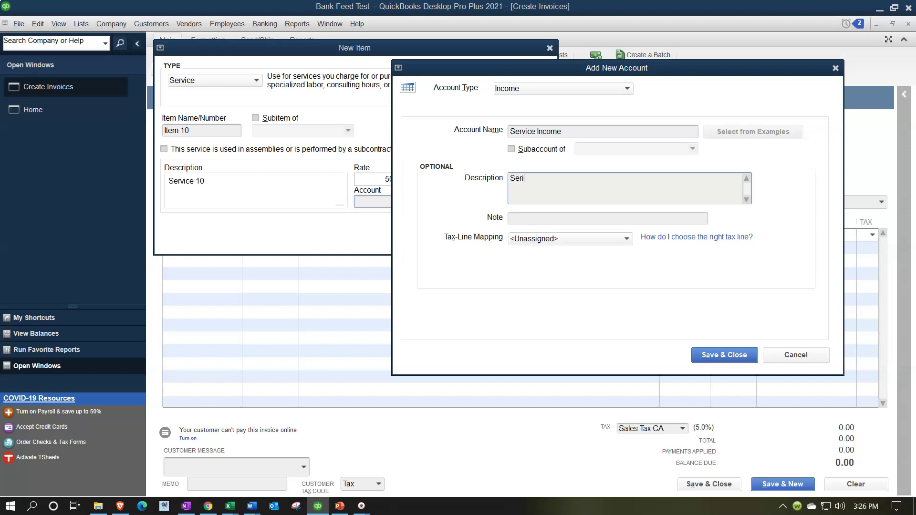
type("ome")
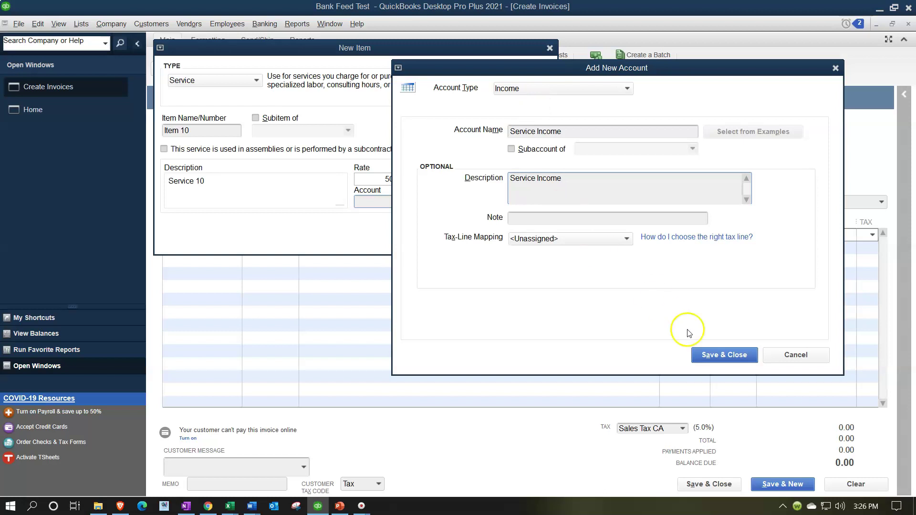
left_click(714, 356)
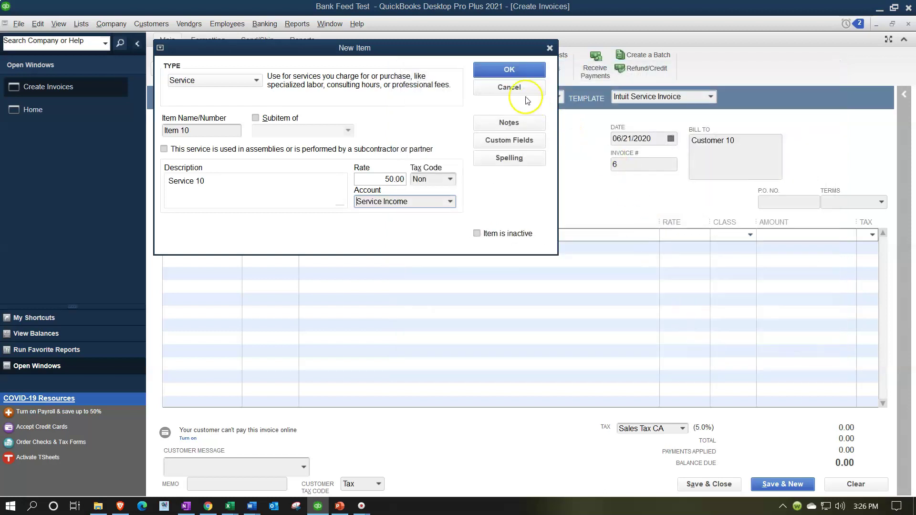
left_click(509, 70)
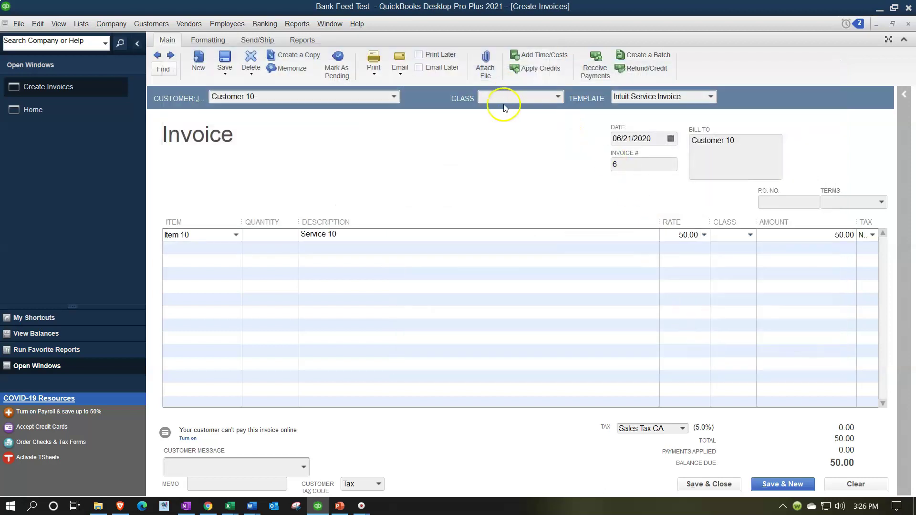
Step: Set the Item 10 line's quantity to 2 and widen the invoice table's Tax column
type("2")
key("Tab")
key("Tab")
key("Tab")
left_click_drag(857, 217, 845, 217)
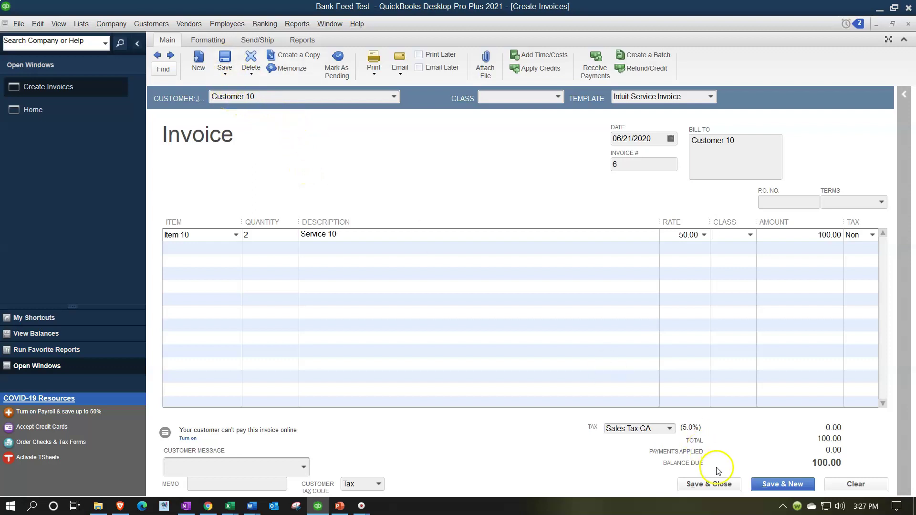
Step: Save the Customer 10 invoice with its past date and no class assigned, and open a blank invoice
left_click(769, 486)
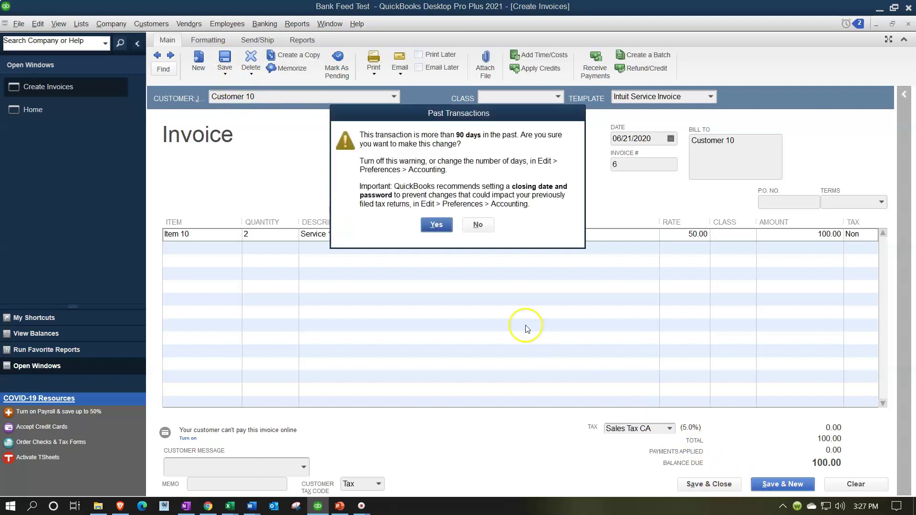
left_click(437, 226)
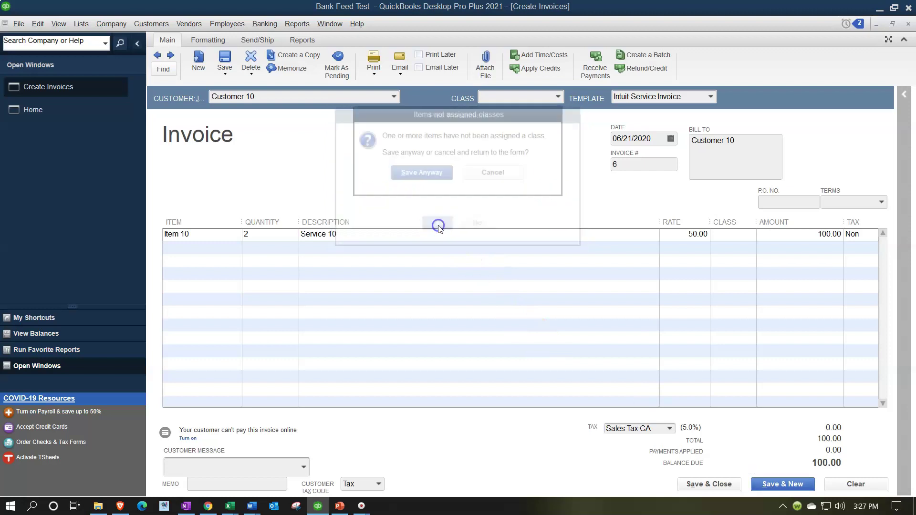
left_click(432, 174)
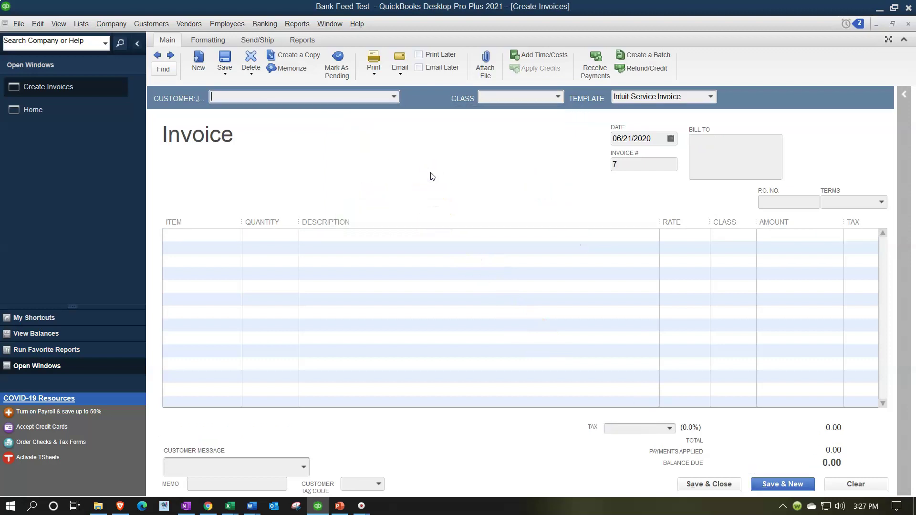
Step: Quick-add Customer 11 as the new invoice's customer and date the invoice 06/22/2020
type("Customer ")
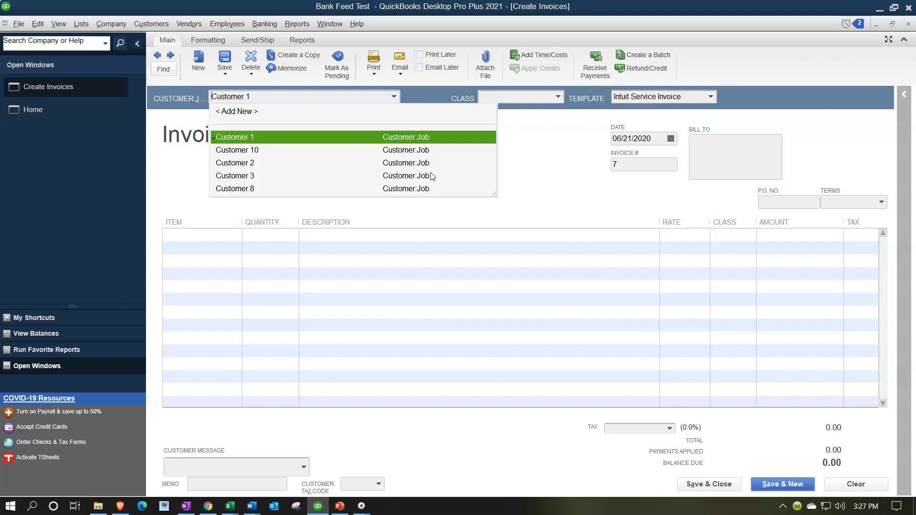
type("11")
key("Tab")
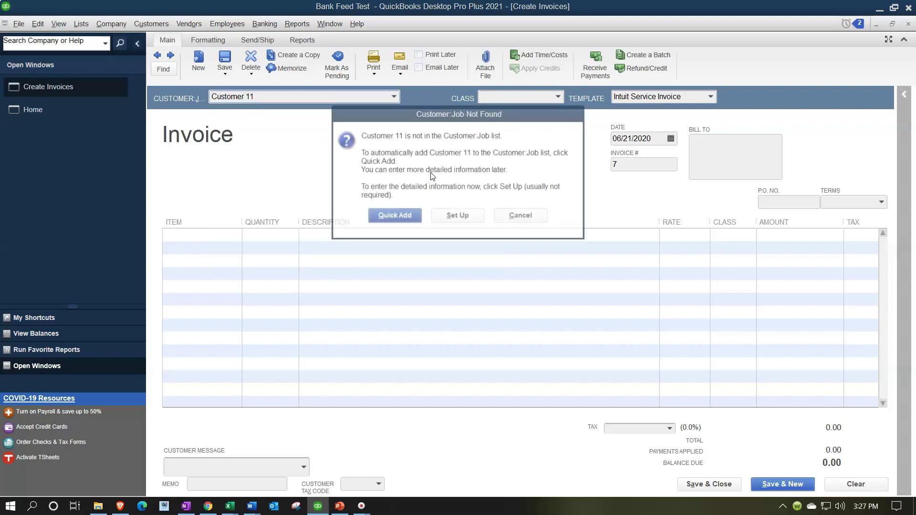
key("Return")
key("Tab")
key("Tab")
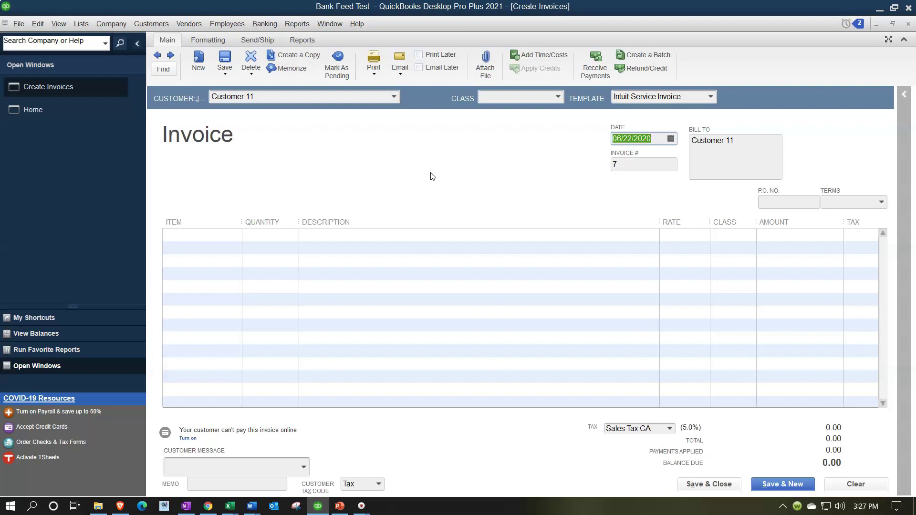
Step: Enter Item 11 on the invoice's first line and begin setting it up as a new item
key("Tab")
key("Tab")
key("Tab")
key("Tab")
key("Tab")
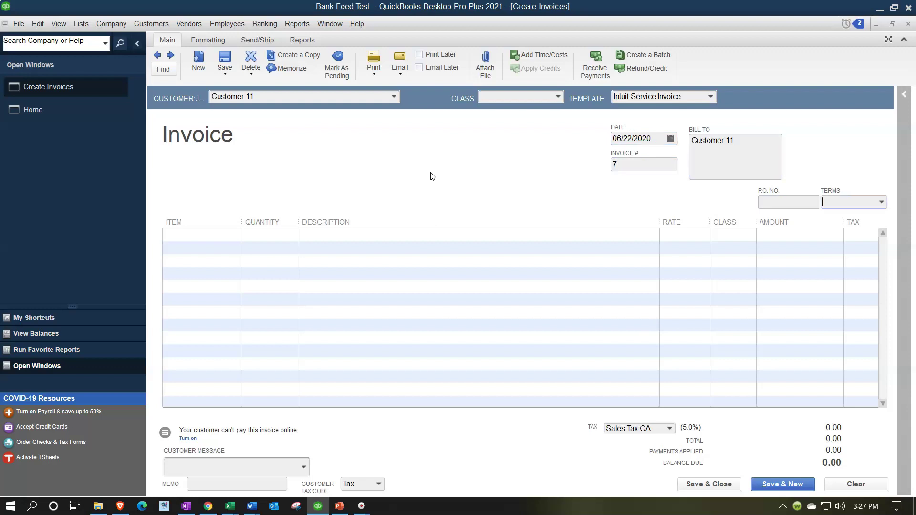
type("Item ")
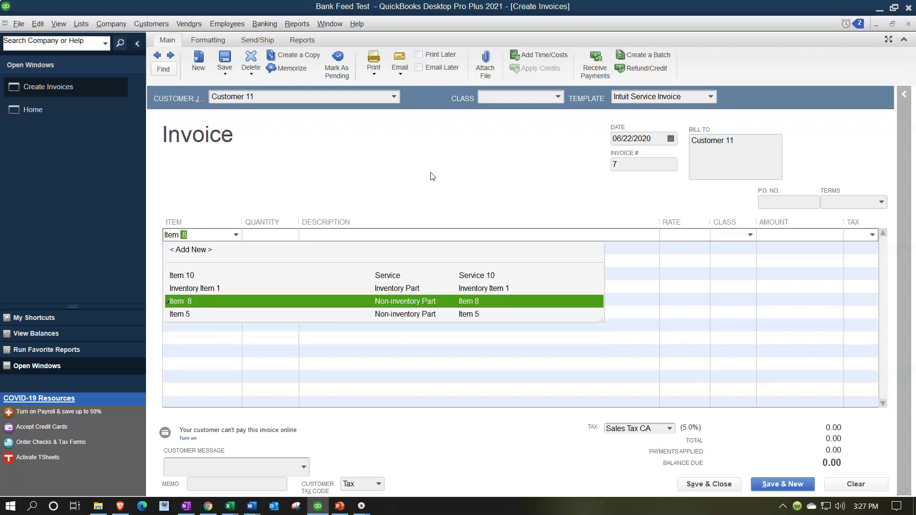
type("11")
key("Tab")
key("Return")
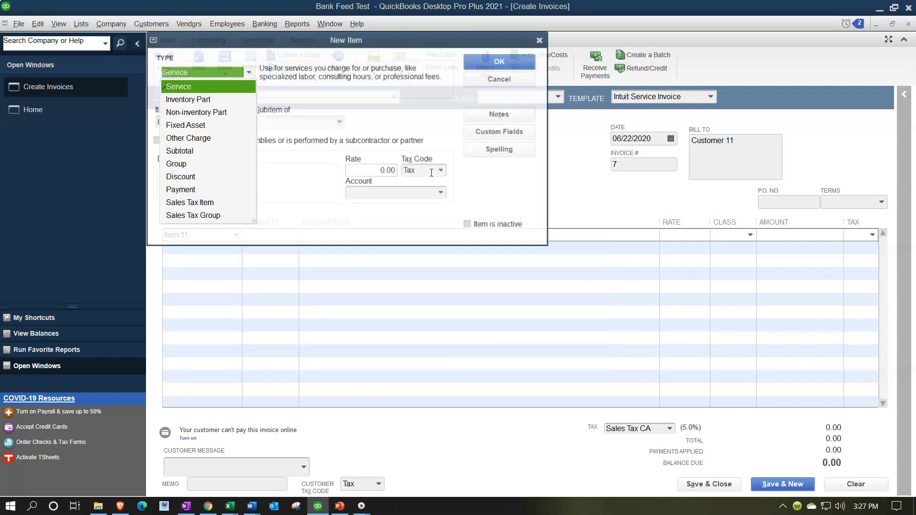
Step: Keep the new item as a service, describe it as Item 11, and set its rate to 75
key("Tab")
key("Tab")
key("Tab")
key("Tab")
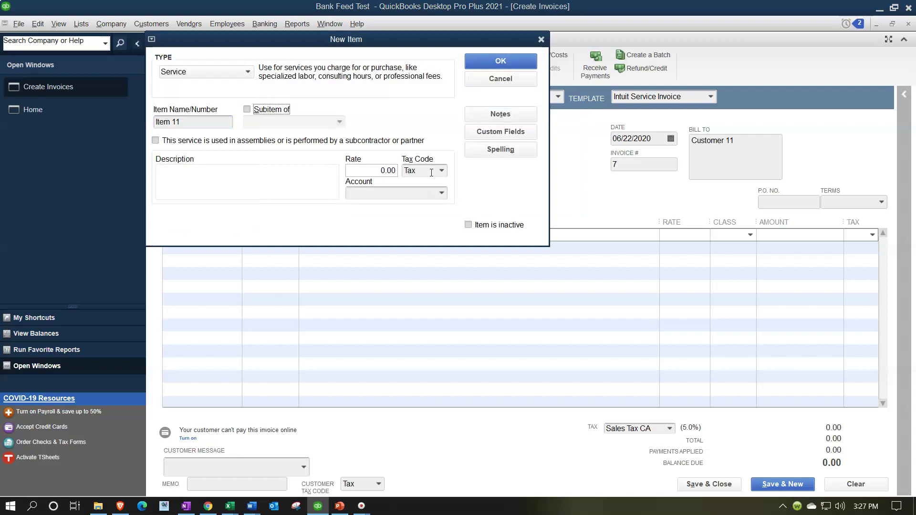
type("Item 11")
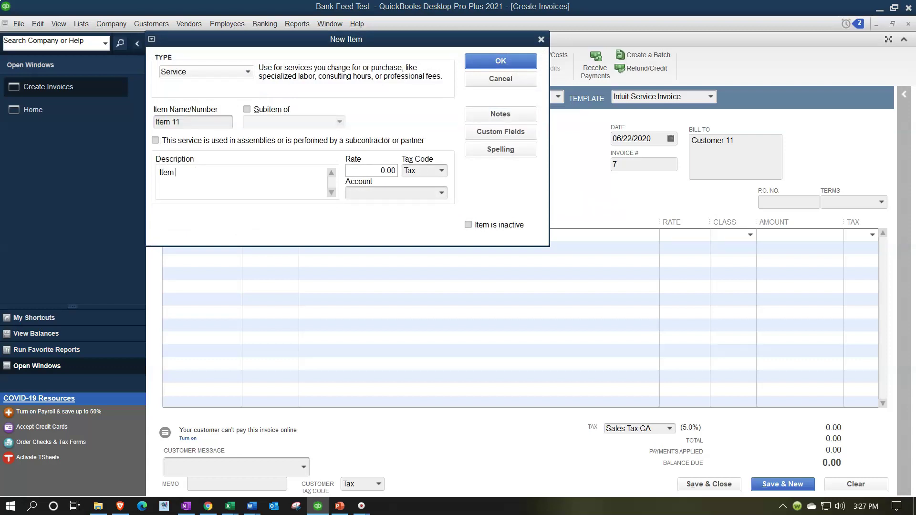
key("Tab")
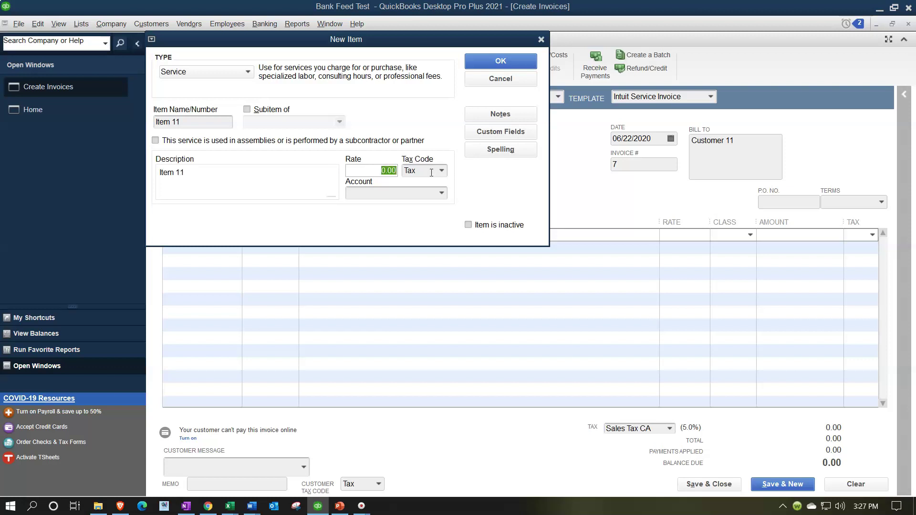
type("75")
key("Tab")
Step: Assign Item 11 to the existing Service Income account and save the item
key("Tab")
left_click(439, 193)
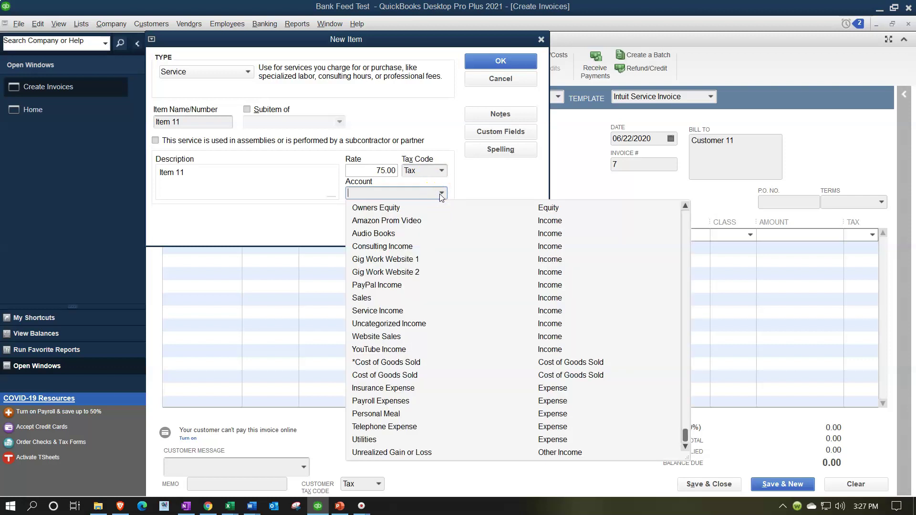
type("se")
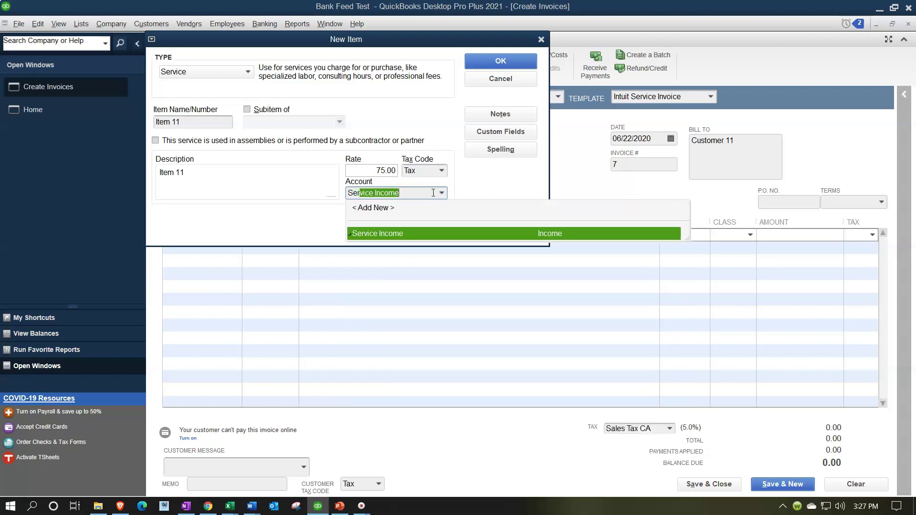
key("Tab")
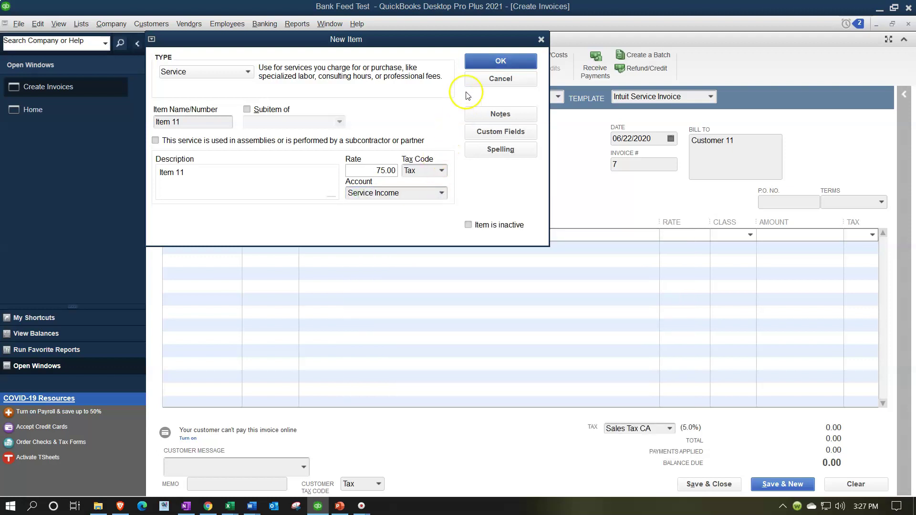
left_click(472, 62)
Step: Set the Item 11 line's quantity to 1 and save the invoice with its past date and no class, continuing to a blank invoice
type("1")
key("Tab")
key("Tab")
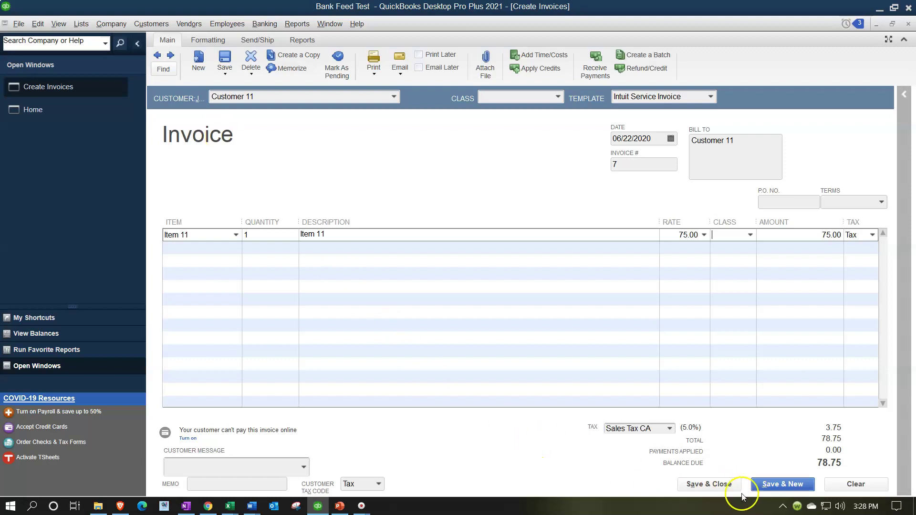
left_click(783, 485)
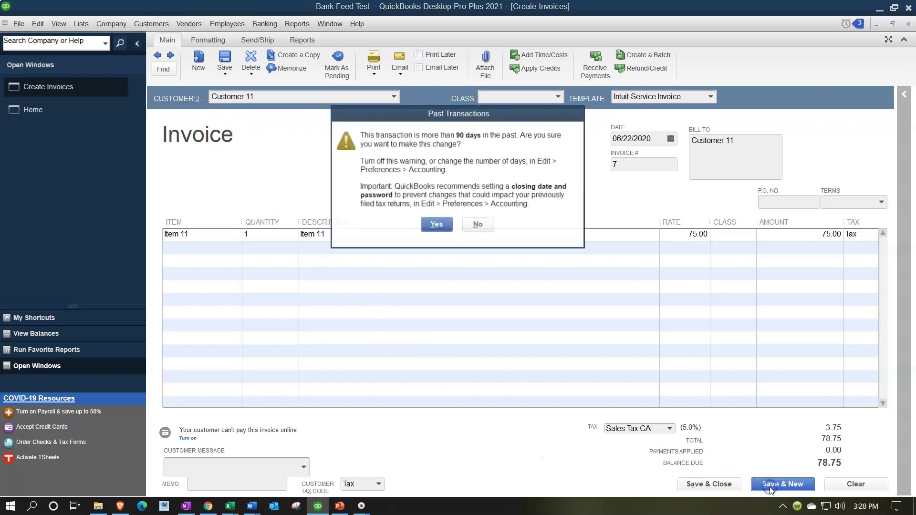
left_click(437, 226)
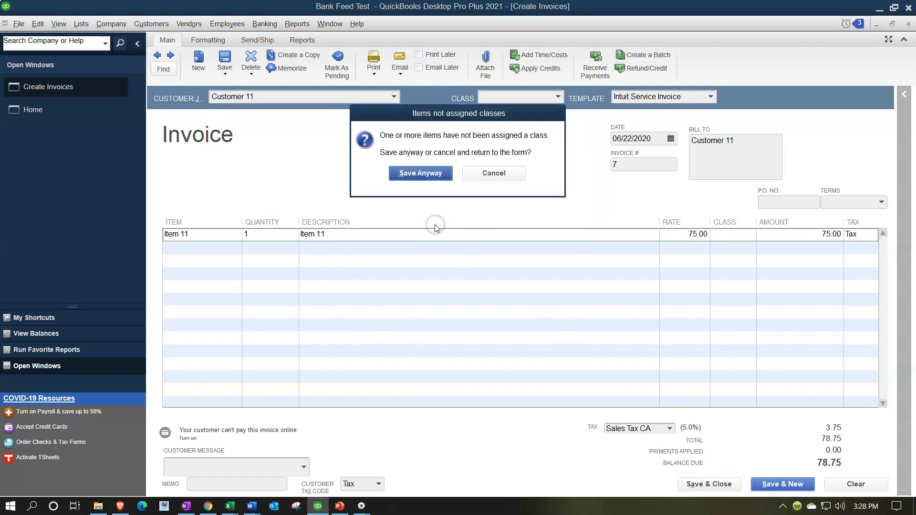
left_click(421, 186)
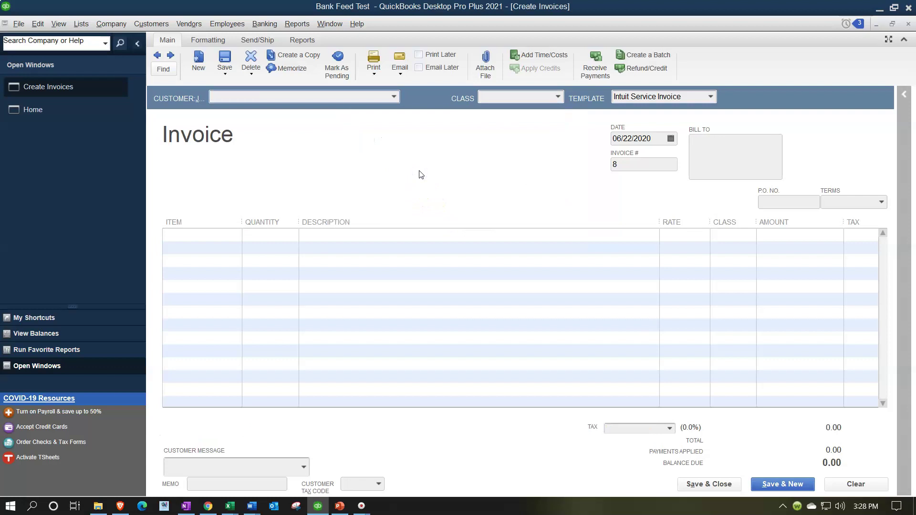
Step: Quick-add Customer 12 as the new invoice's customer and date the invoice 06/23/2020
type("Customer ")
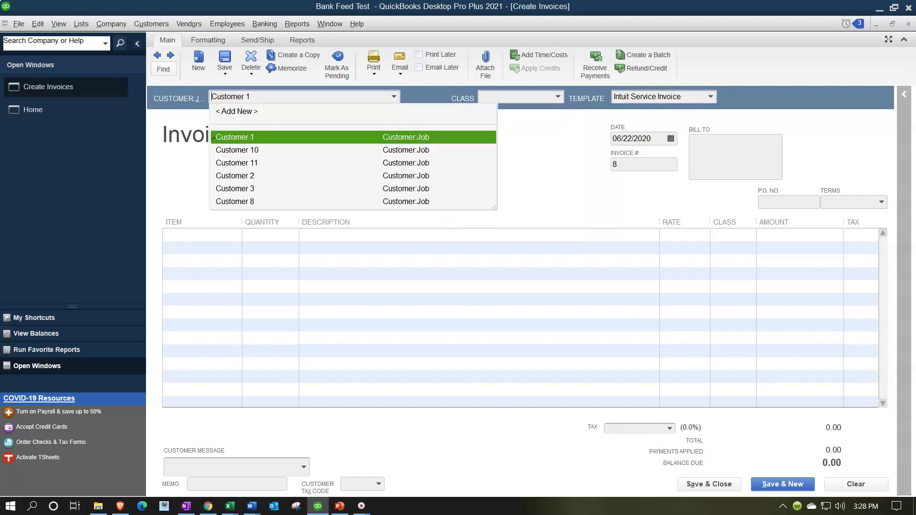
type("12")
key("Tab")
key("Return")
key("Tab")
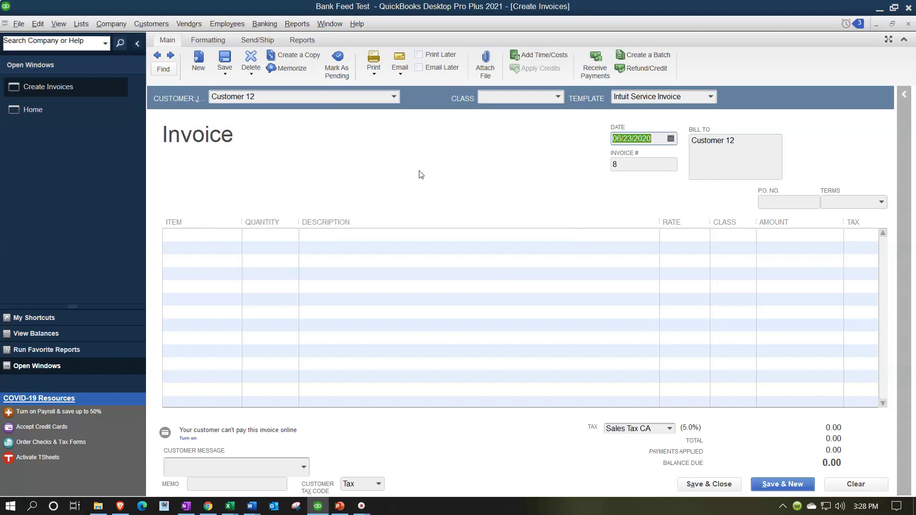
Step: Start a new item from the first line of the Customer 12 invoice
key("Tab")
key("Tab")
key("Tab")
key("Tab")
key("Tab")
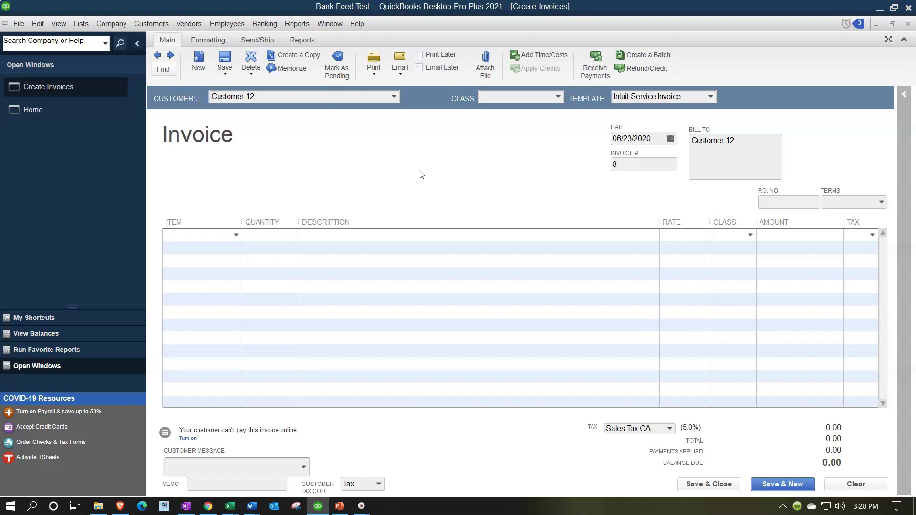
left_click(236, 235)
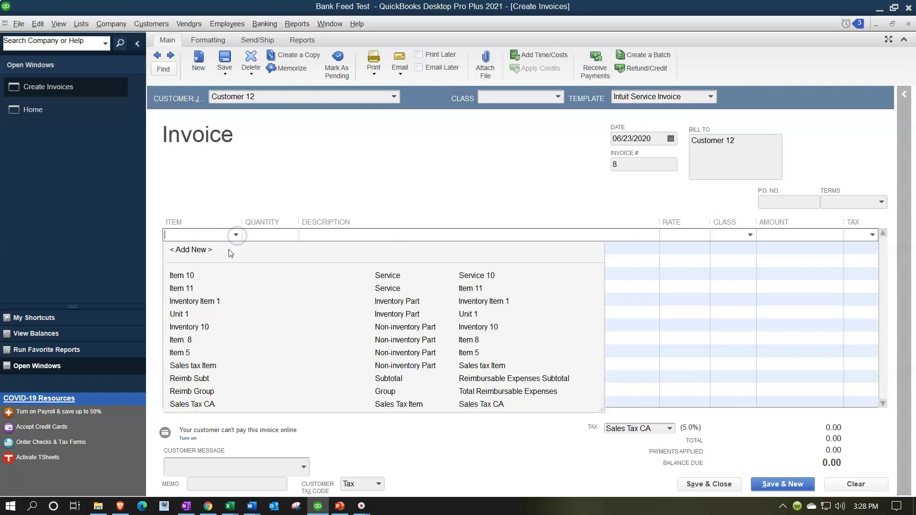
left_click(230, 252)
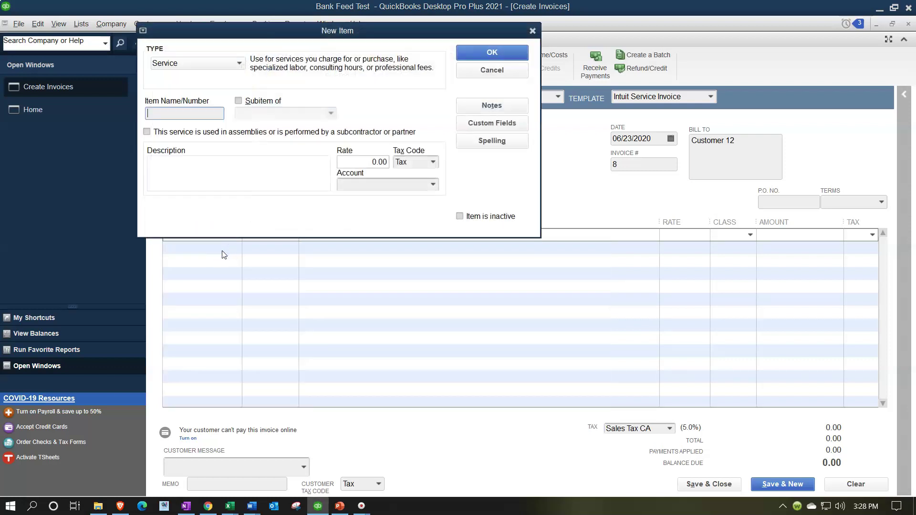
Step: Name the new service item Item 12 and give it the description Item 12
type("Item 12")
key("Tab")
key("Tab")
key("Tab")
type("Item ")
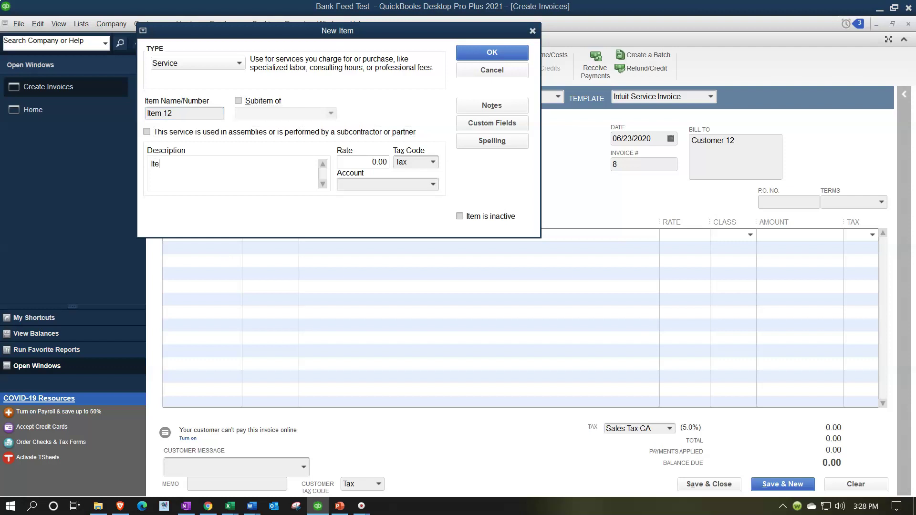
type("12")
key("Tab")
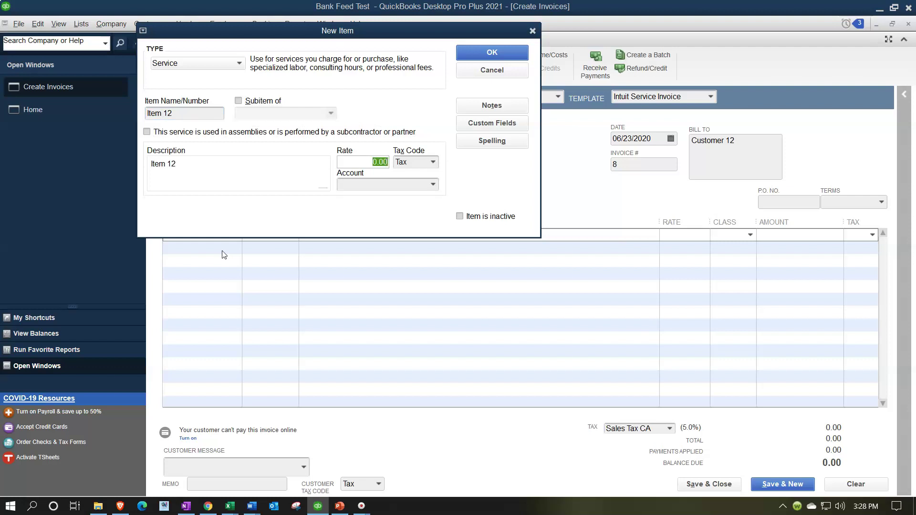
Step: Set the item's rate to 20.47 and its tax code to Non (Non-Taxable Sales)
type("20.47")
key("Tab")
left_click(433, 161)
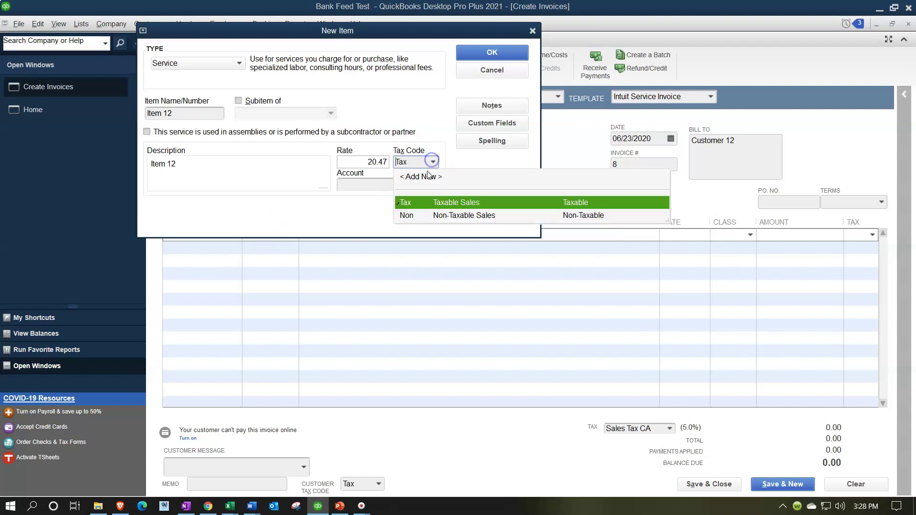
left_click(423, 216)
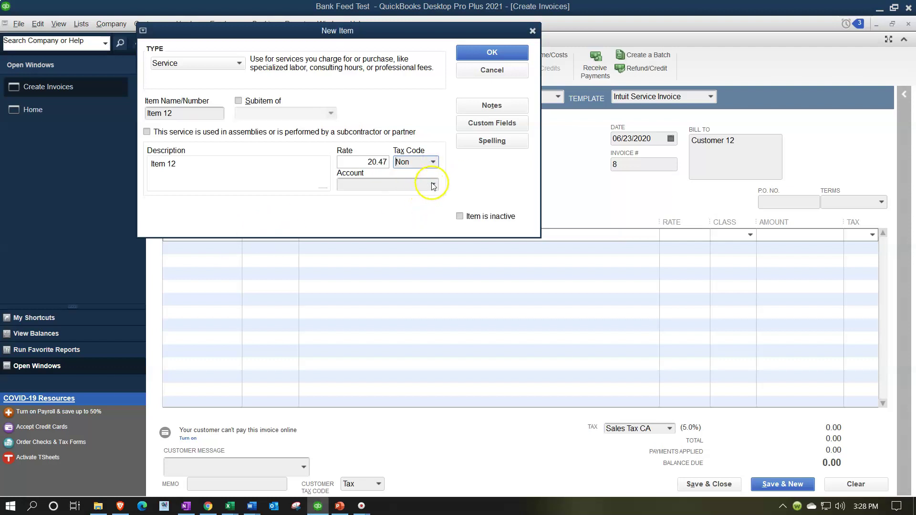
Step: Assign Item 12 to the Service Income account and save the item
left_click(432, 184)
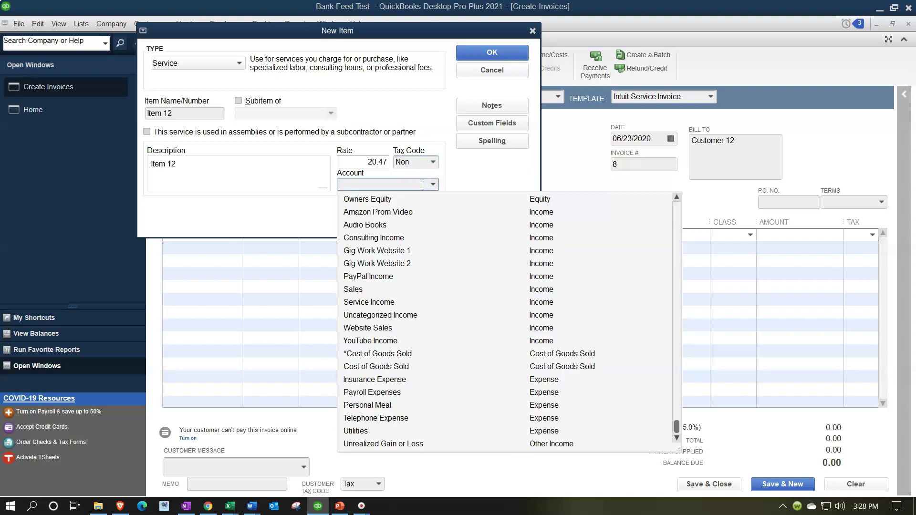
type("ser")
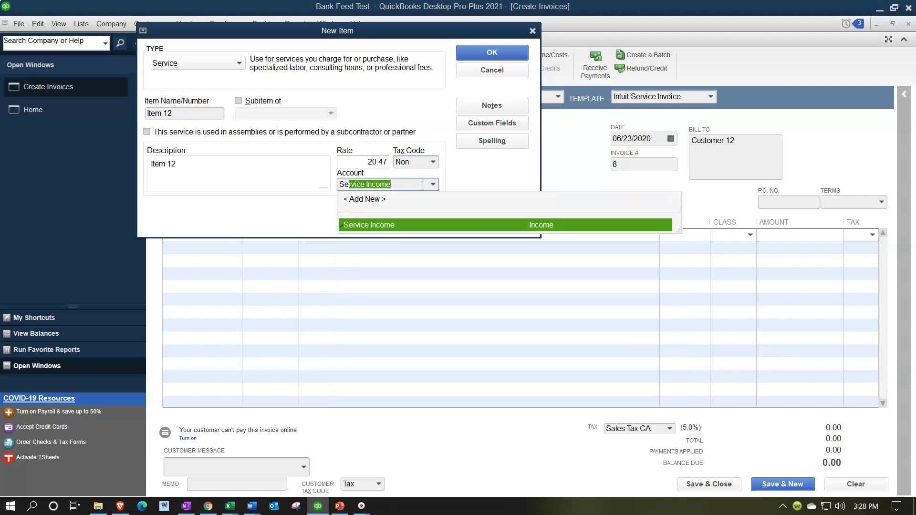
key("Tab")
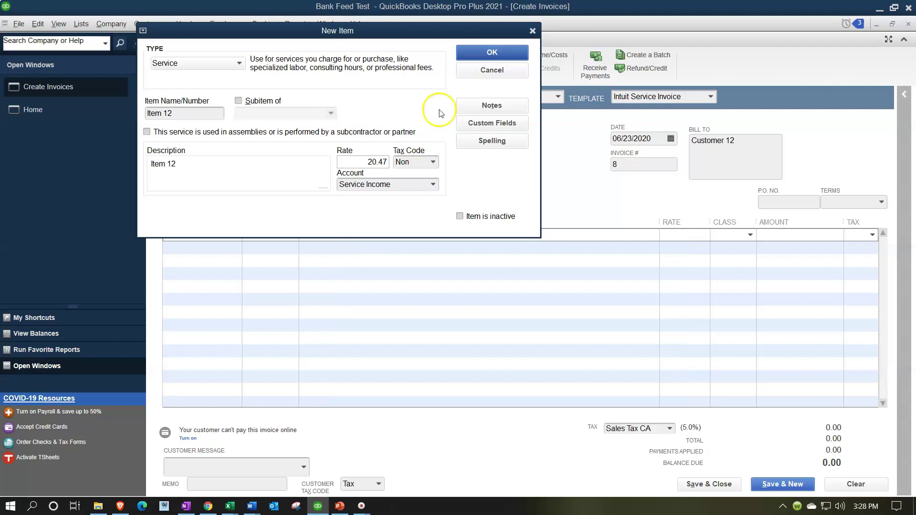
left_click(468, 53)
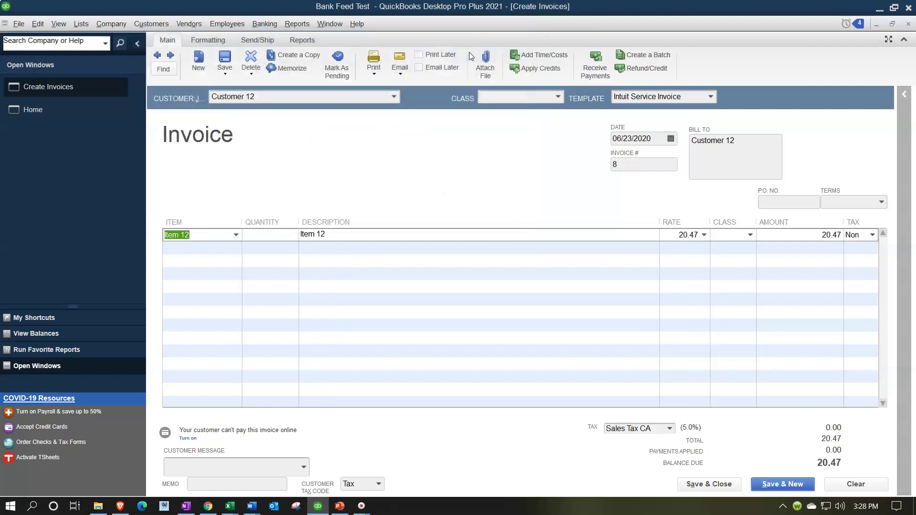
Step: Save the Customer 12 invoice despite its past date and missing class, and continue to a blank invoice
left_click(774, 485)
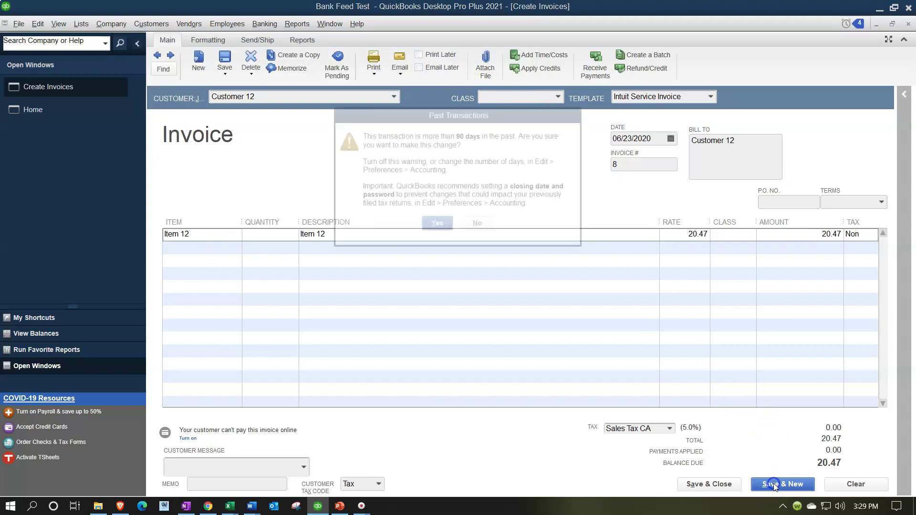
left_click(438, 226)
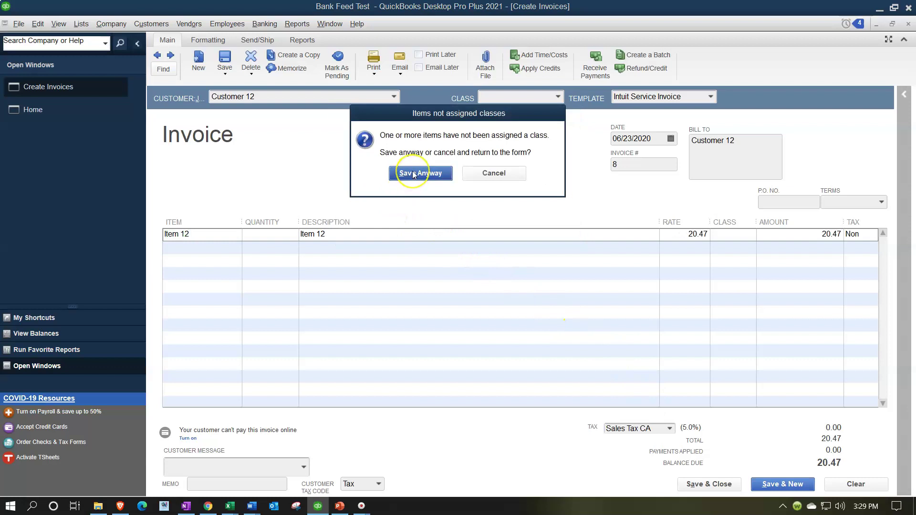
left_click(414, 174)
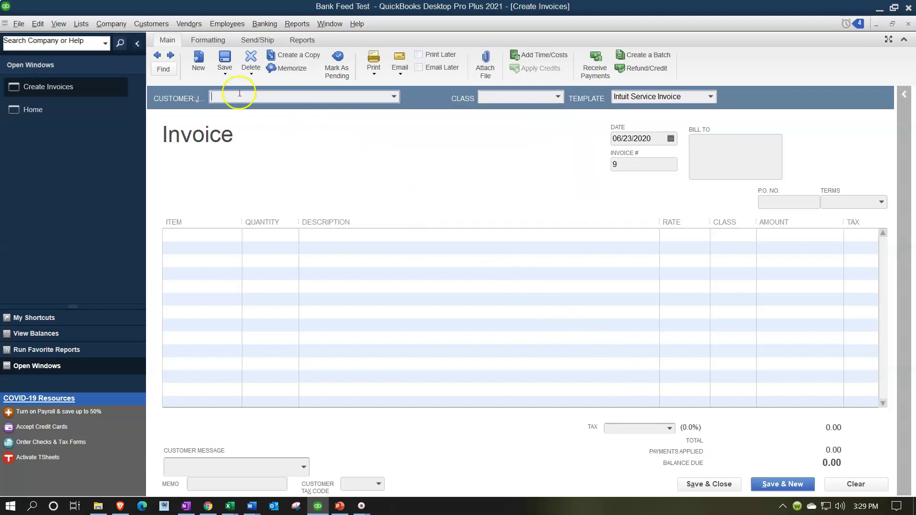
Step: Go back to the Customer 11 invoice and check which sales tax items it offers
left_click(157, 57)
left_click(158, 57)
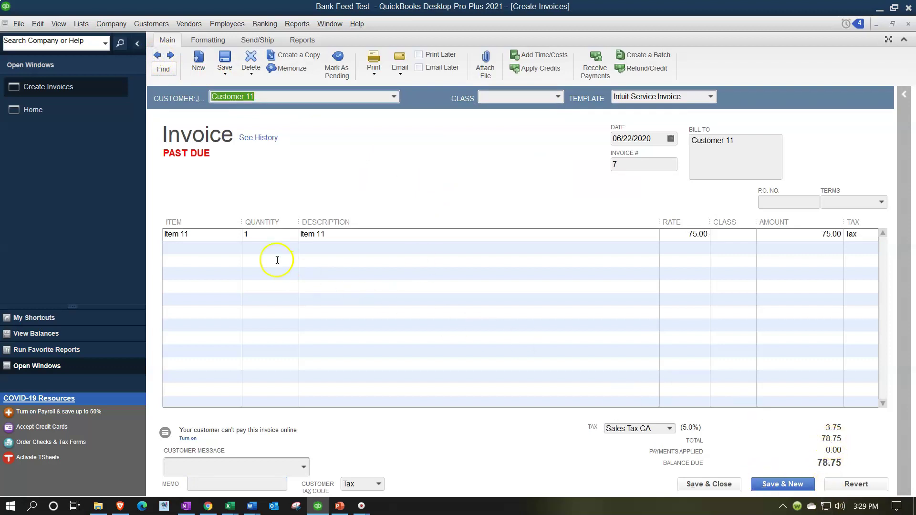
left_click(670, 428)
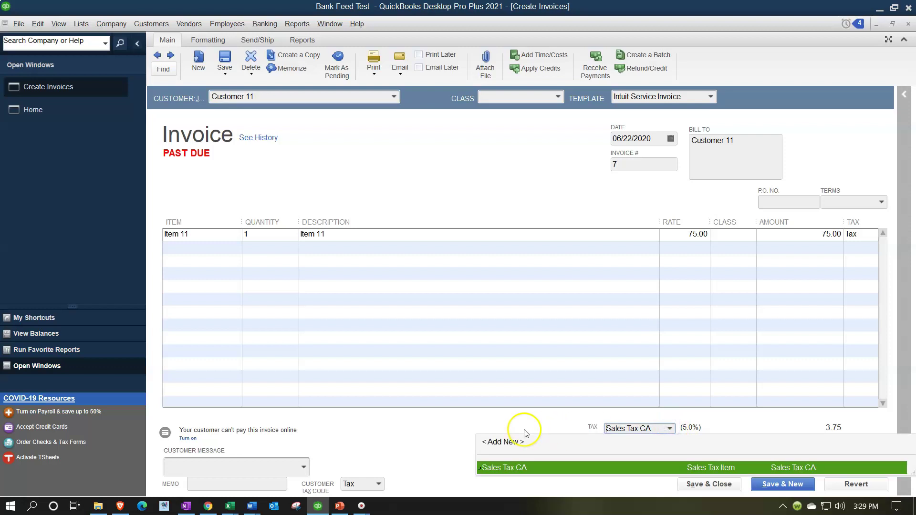
left_click(433, 443)
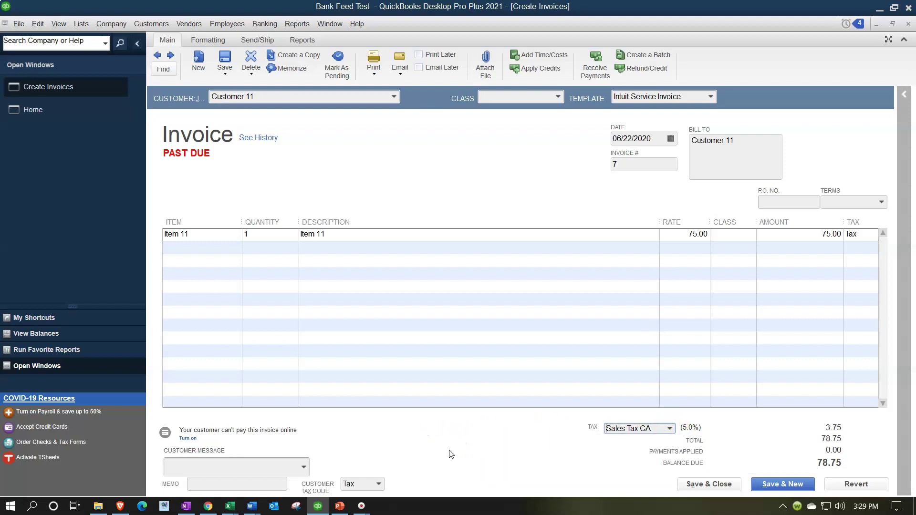
Step: Change Item 11's tax code to Non (Non-Taxable Sales) in the item list and save the item
left_click(82, 24)
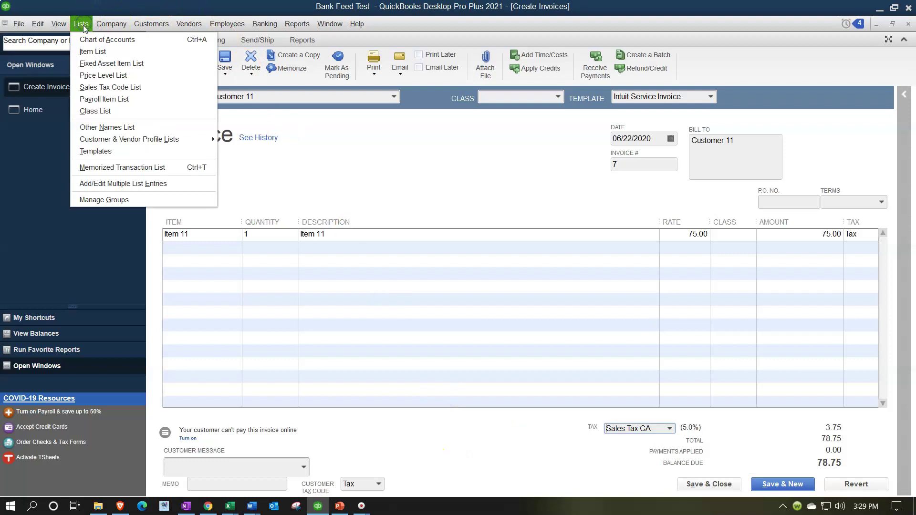
left_click(93, 51)
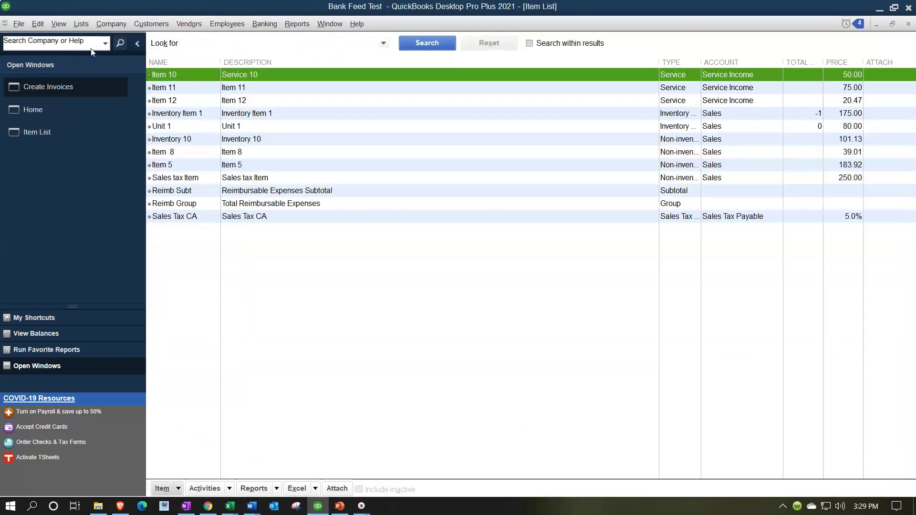
left_click(165, 86)
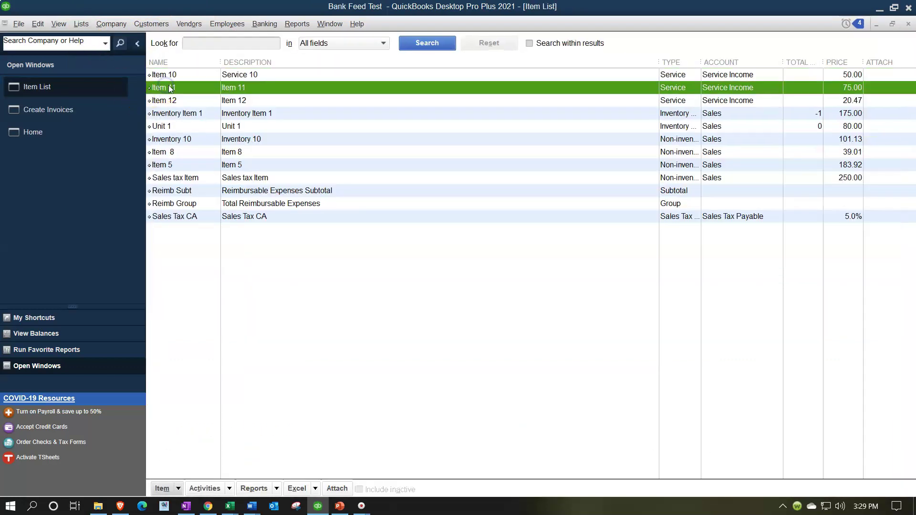
right_click(270, 88)
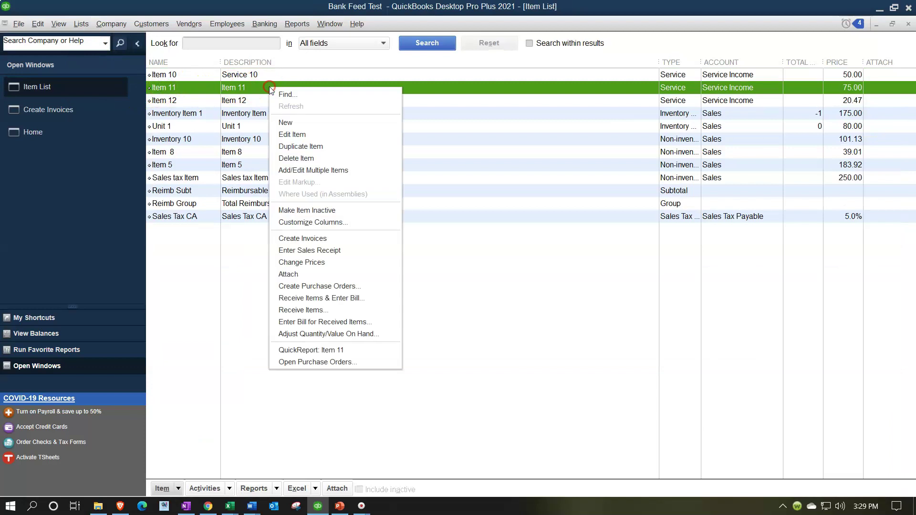
left_click(287, 134)
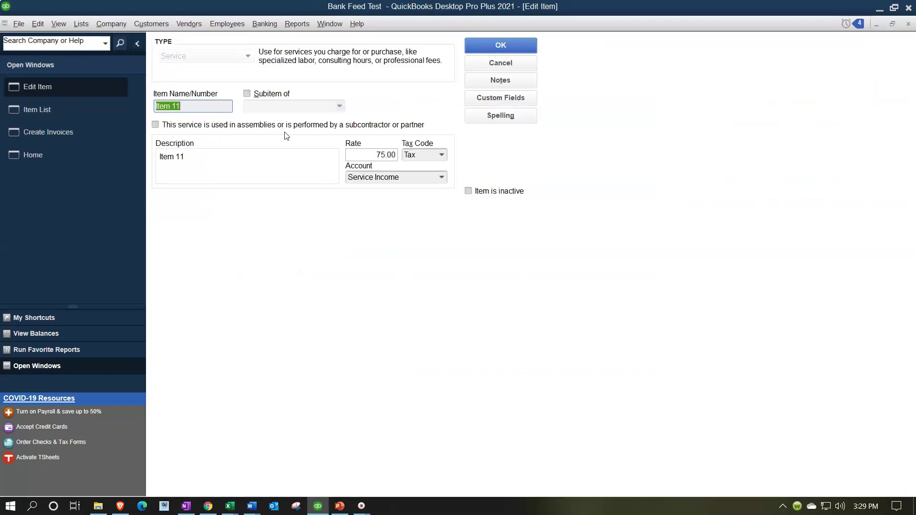
left_click(442, 154)
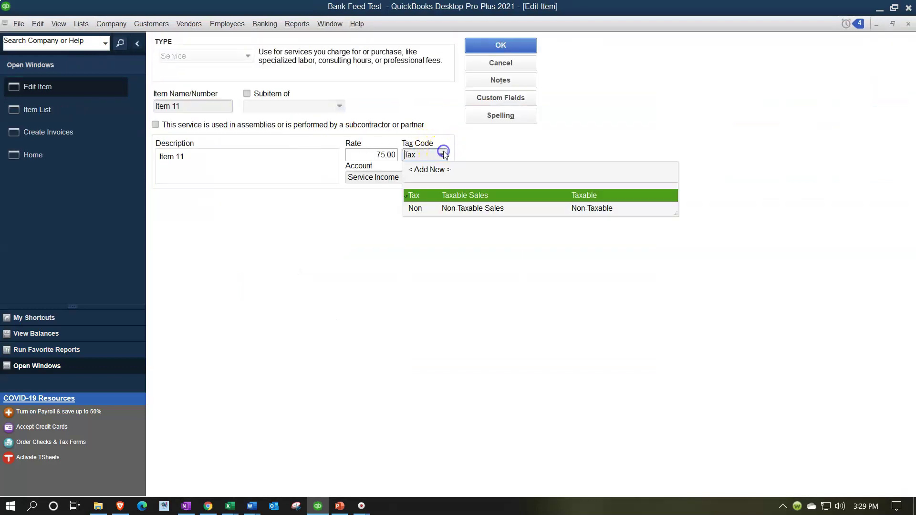
left_click(440, 209)
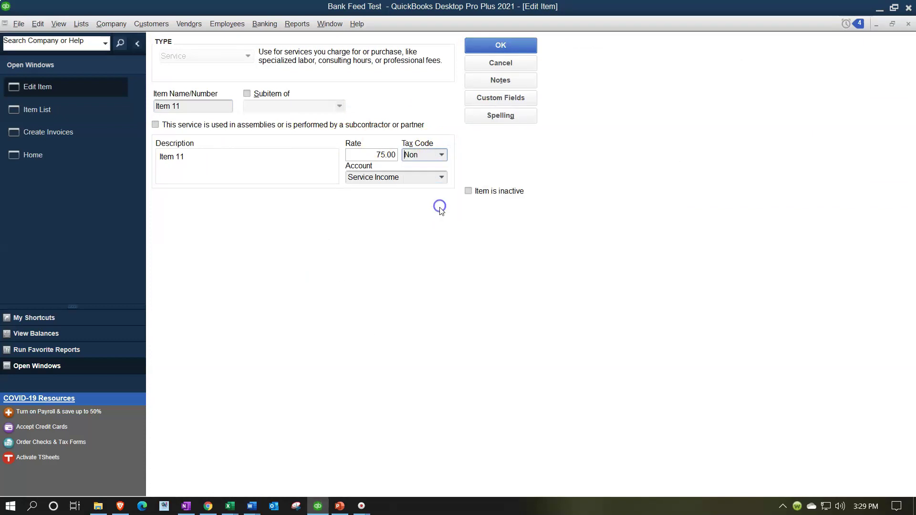
left_click(507, 48)
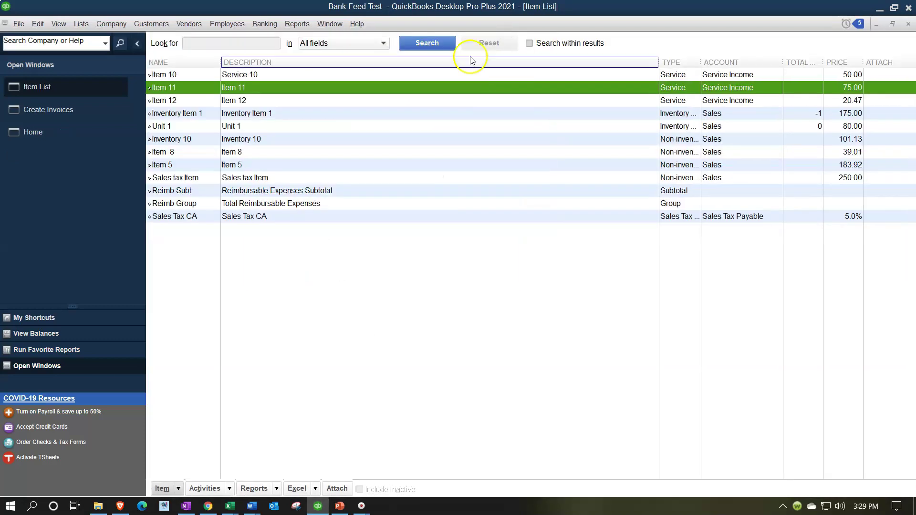
Step: Return to the Customer 11 invoice and delete its Item 11 line
left_click(80, 109)
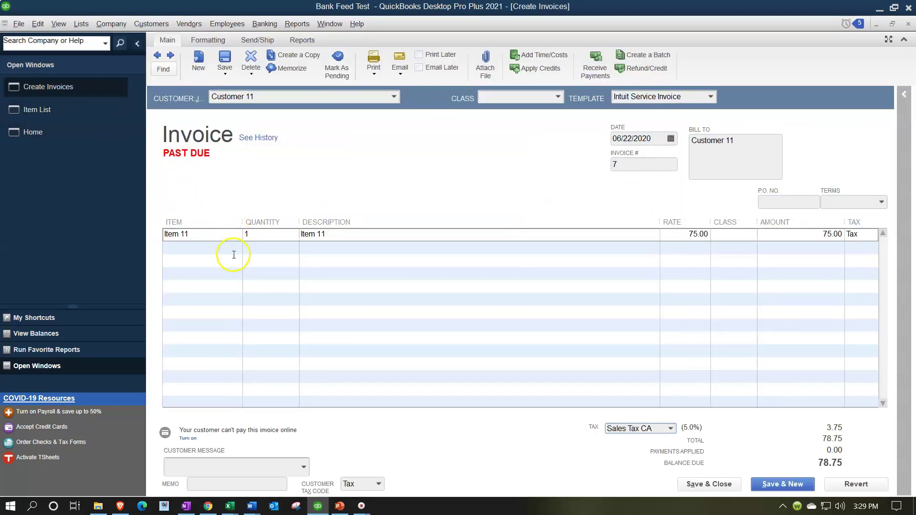
right_click(225, 235)
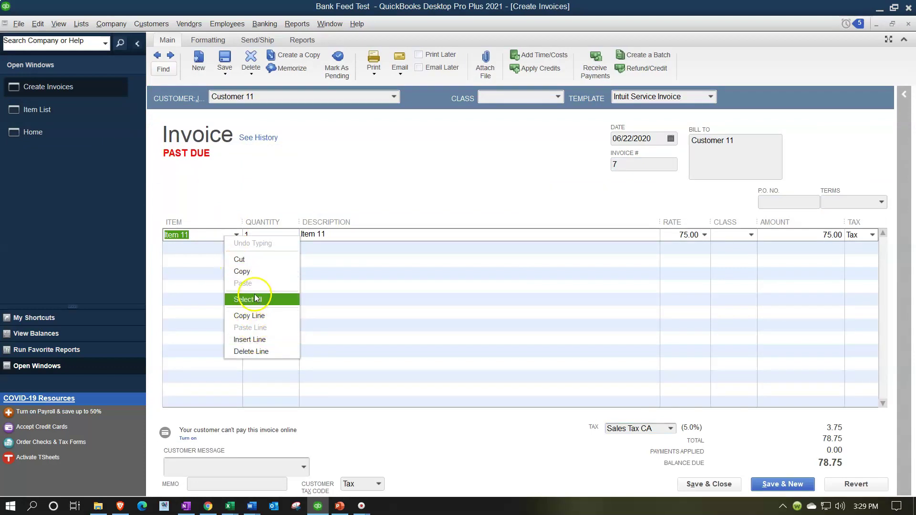
left_click(262, 352)
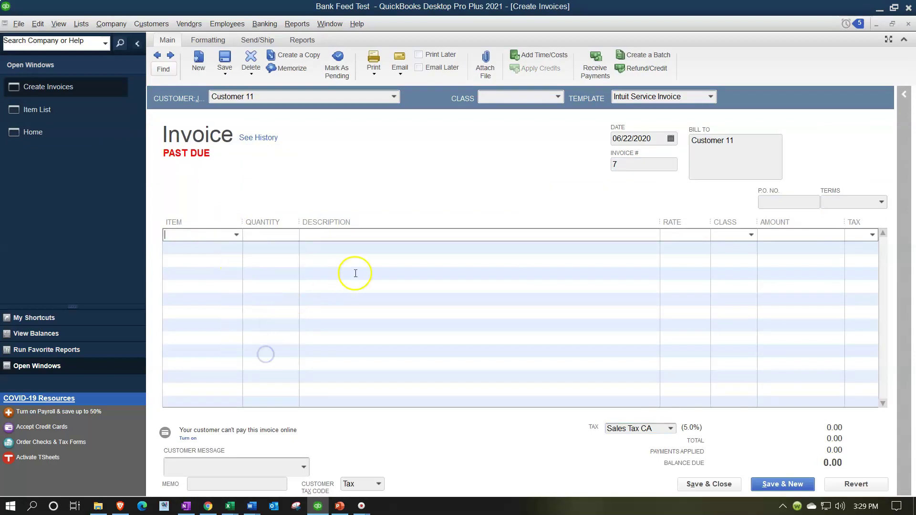
Step: Add Item 11 back to the Customer 11 invoice's first line with a quantity of 1
type("Item  8")
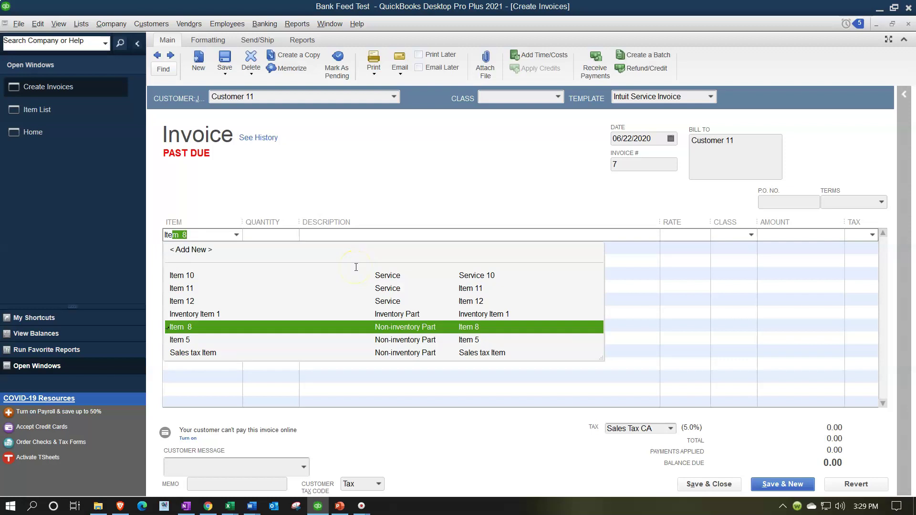
key("Up")
key("Up")
key("Up")
key("Tab")
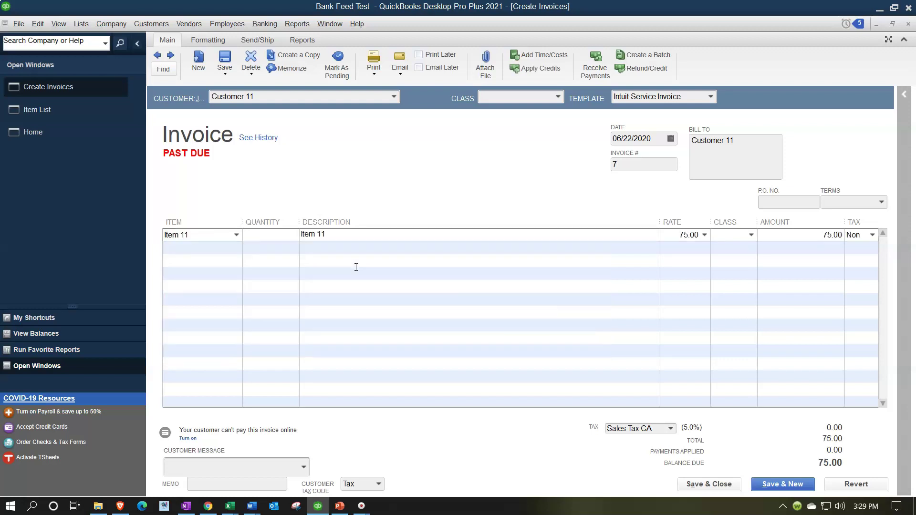
key("Tab")
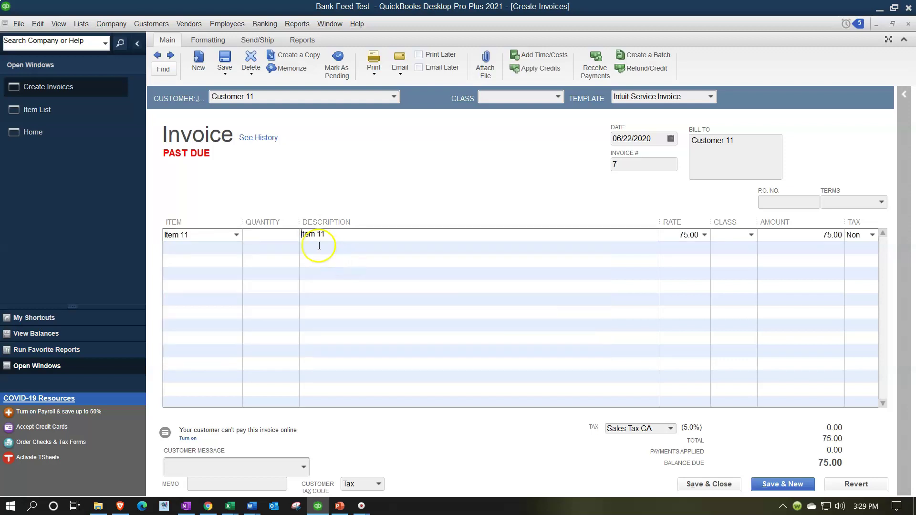
left_click(294, 237)
type("1")
Step: Save and close the changed Customer 11 invoice despite its past date, and close the item list
left_click(710, 484)
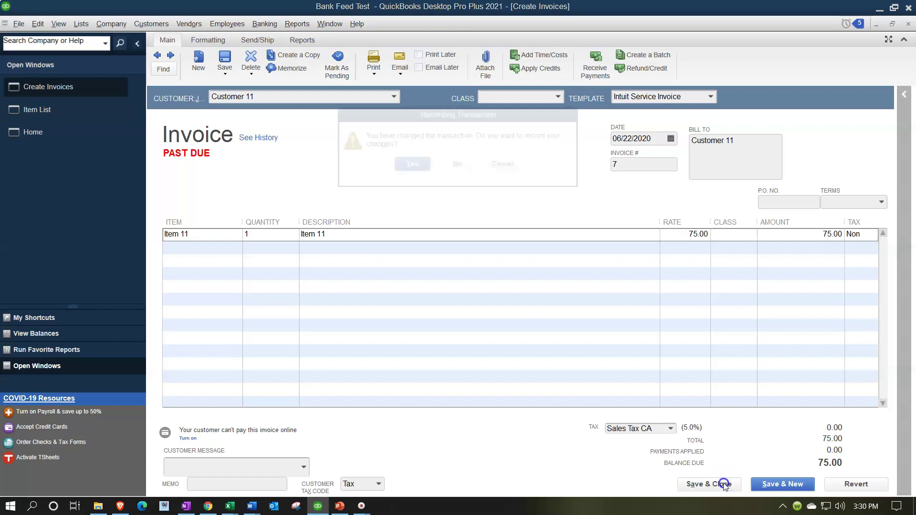
left_click(425, 175)
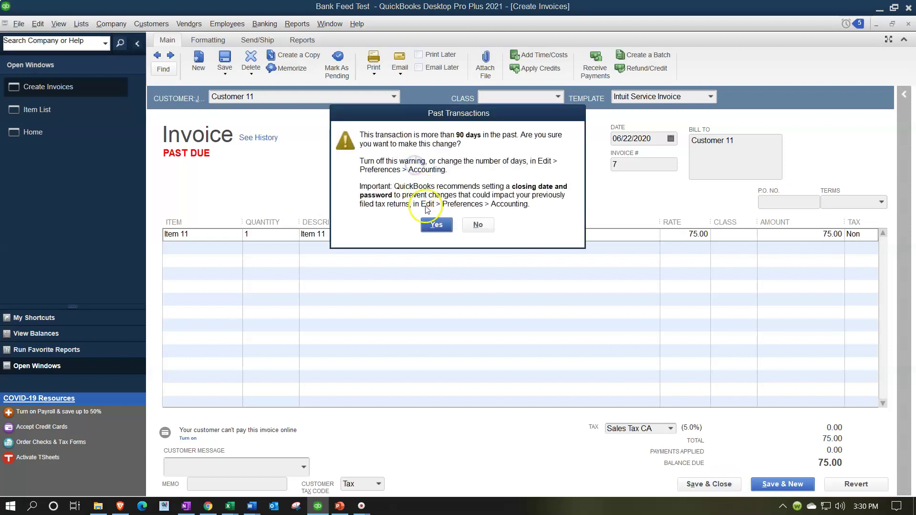
left_click(434, 226)
left_click(420, 173)
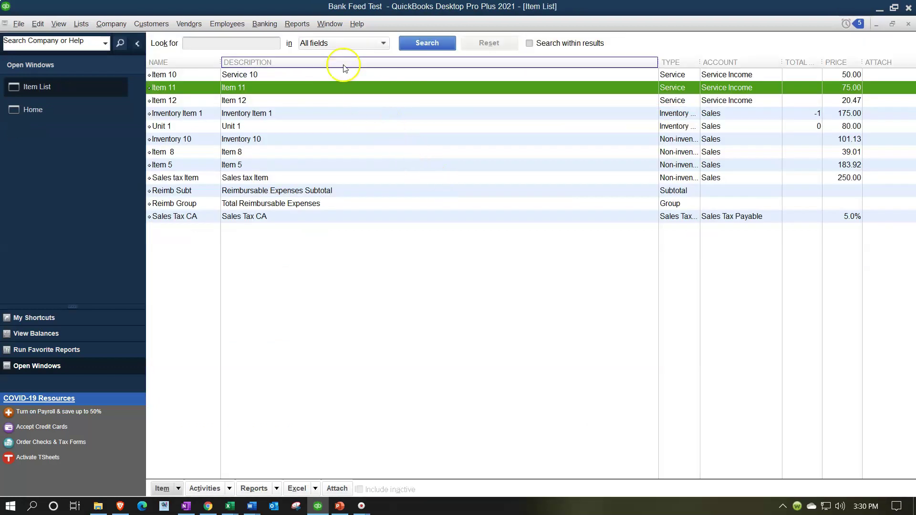
left_click(908, 26)
Step: Run the standard Balance Sheet report as of 12/31/2020
left_click(297, 24)
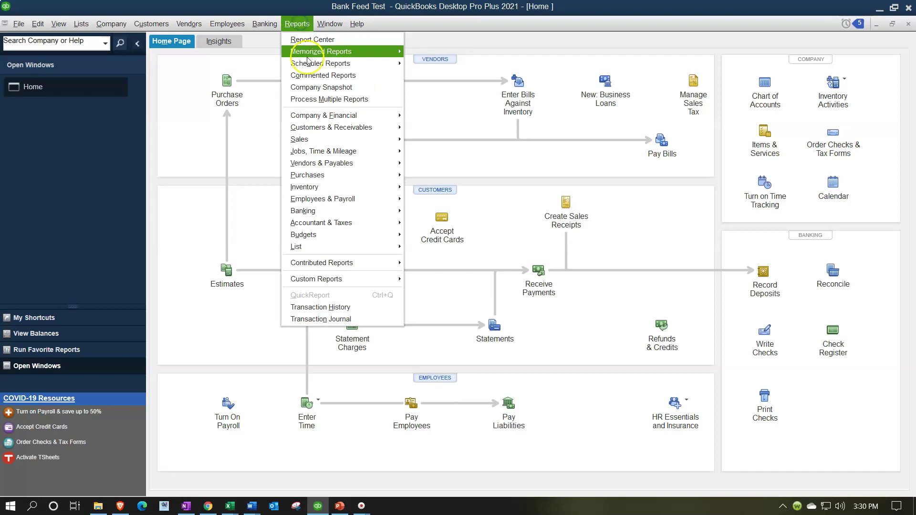
mouse_move(337, 115)
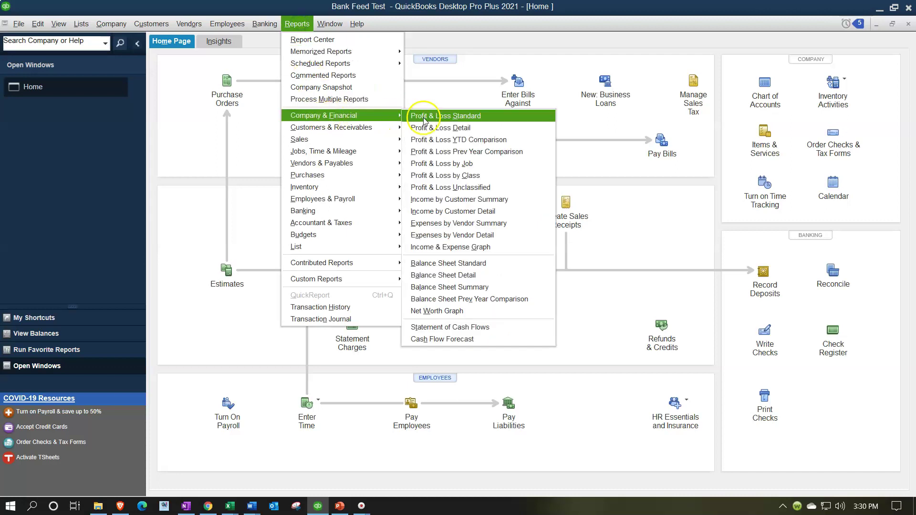
left_click(452, 263)
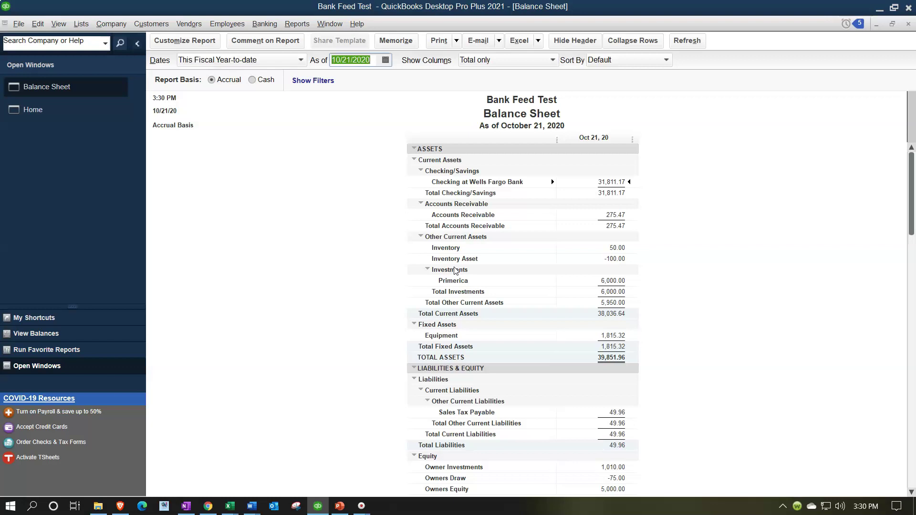
type("0")
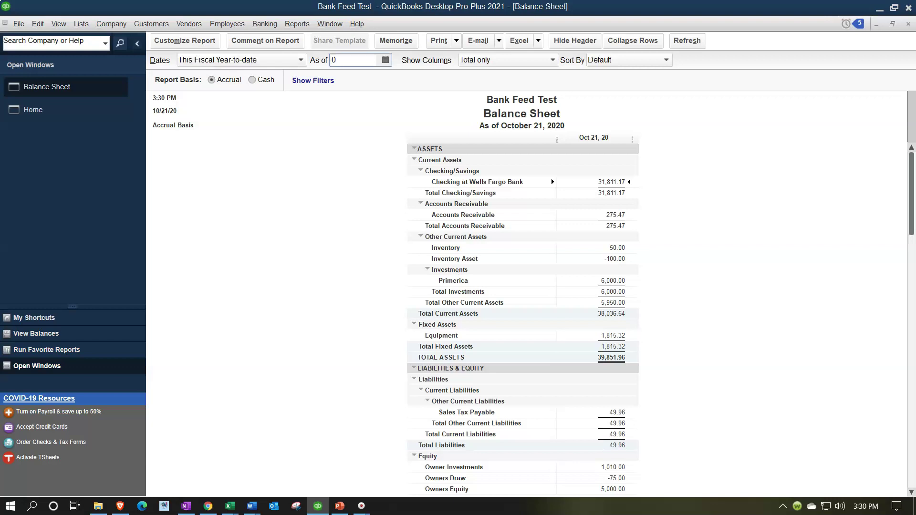
left_click(164, 38)
left_click(457, 268)
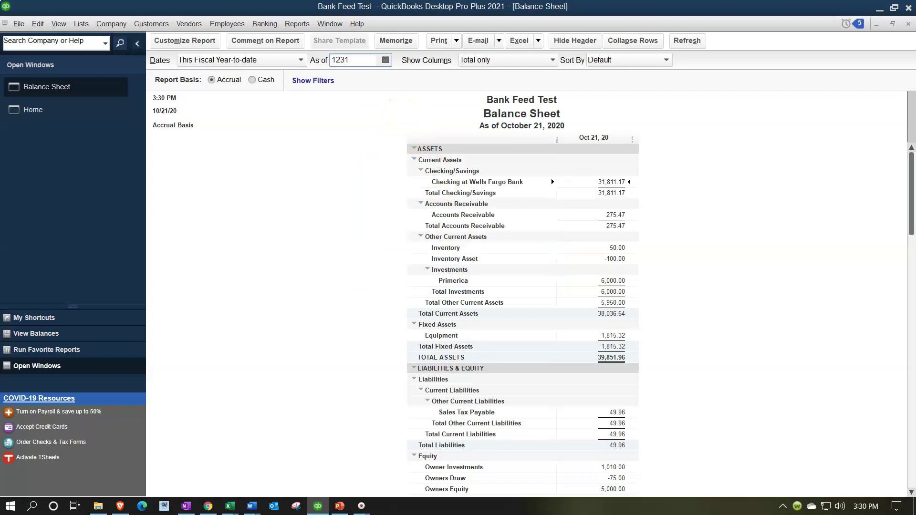
type("123120")
key("Tab")
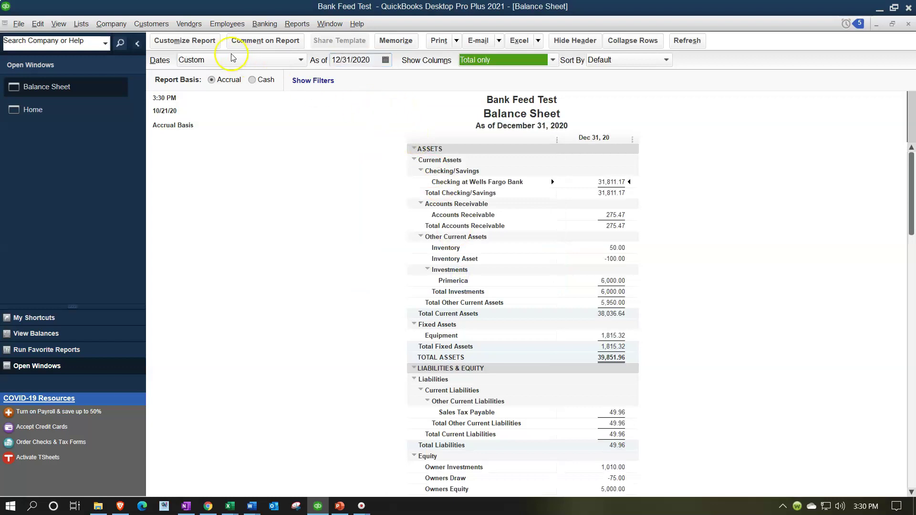
Step: Customize the Balance Sheet's date range to start on 01/01/2020
left_click(203, 42)
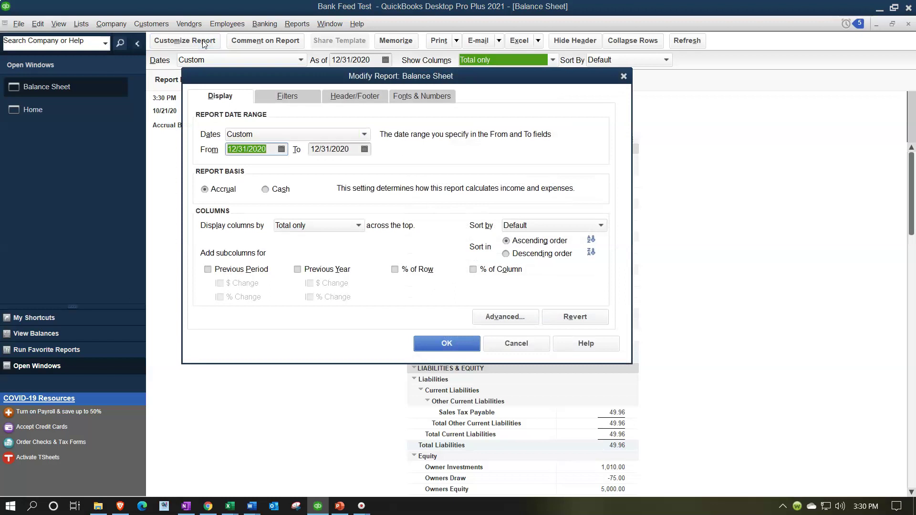
type("01/01/2020")
key("Tab")
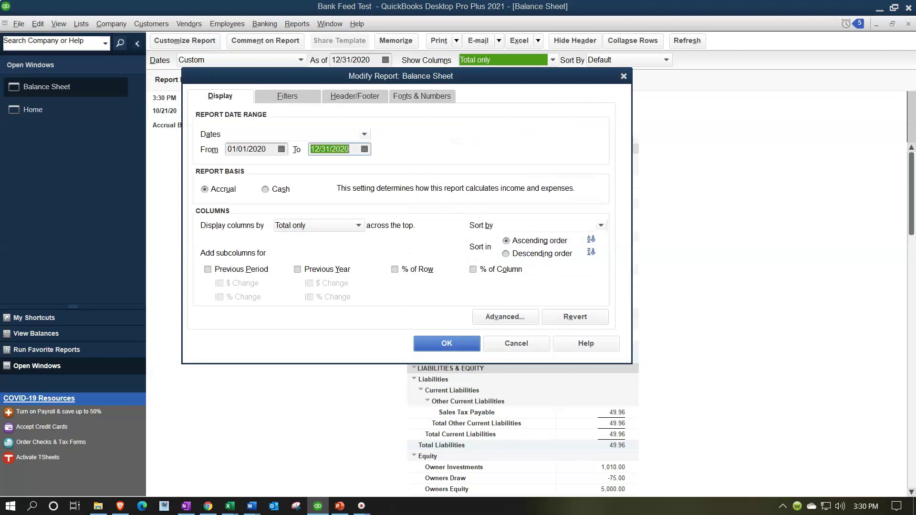
left_click(437, 340)
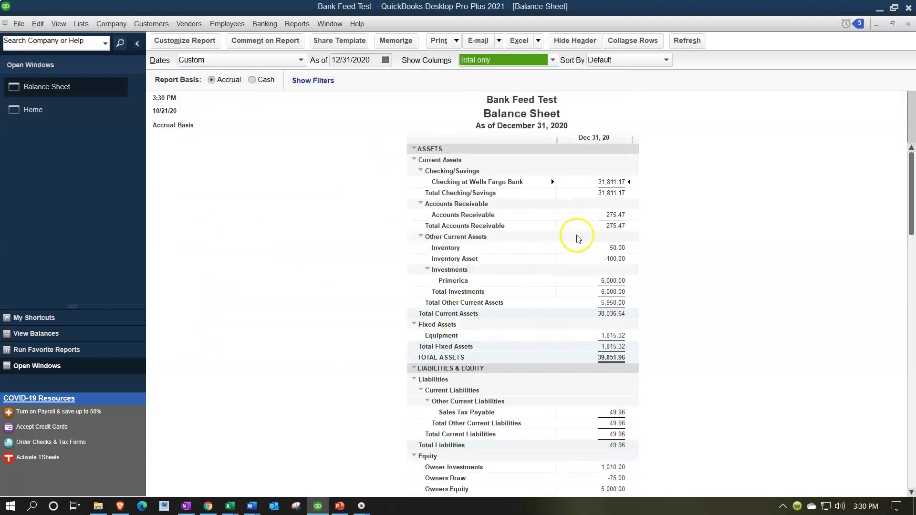
Step: Open the transactions behind Accounts Receivable, check the invoices for Customers 10 to 12, and return to the Balance Sheet
double_click(615, 215)
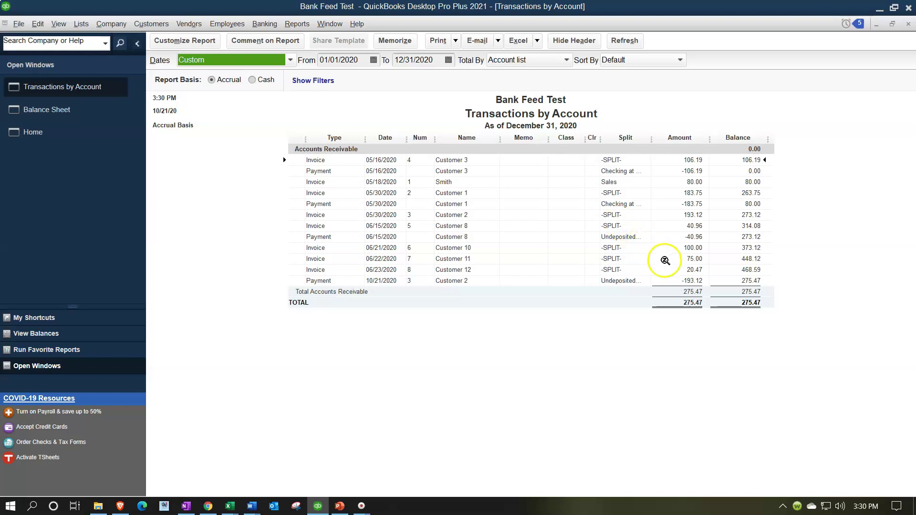
left_click(686, 248)
left_click(693, 266)
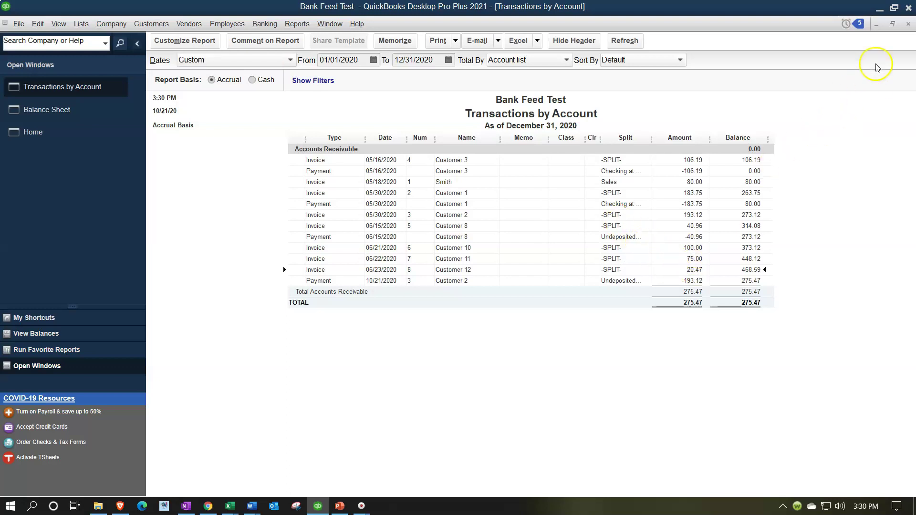
left_click(908, 25)
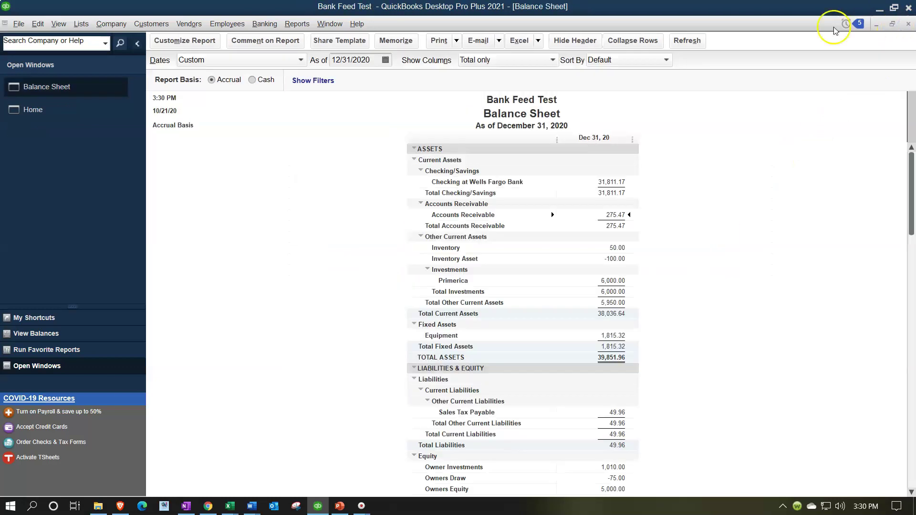
Step: Run the standard Profit & Loss report for 01/01/2020 through 12/31/2020
left_click(297, 24)
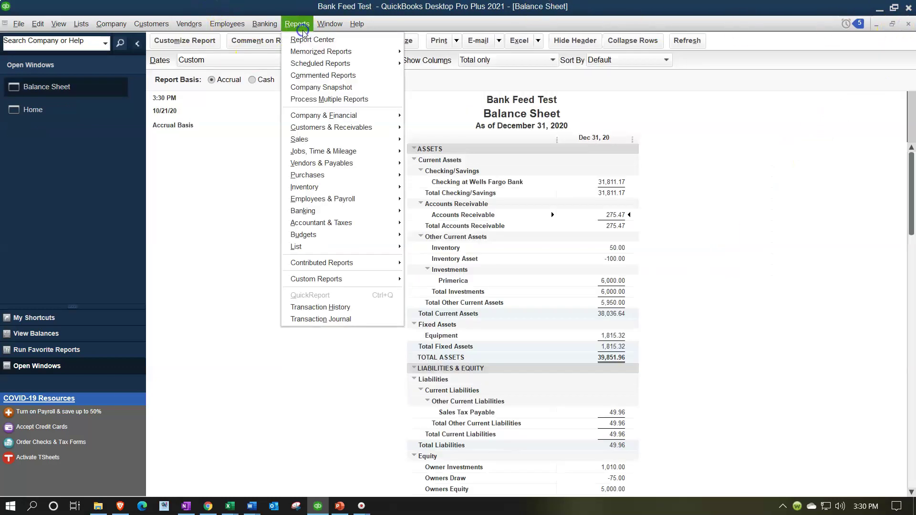
mouse_move(334, 118)
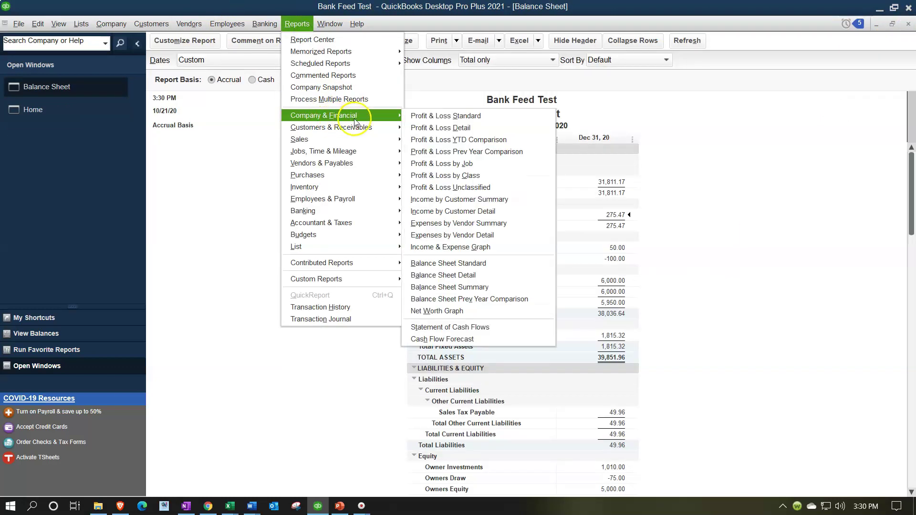
left_click(423, 120)
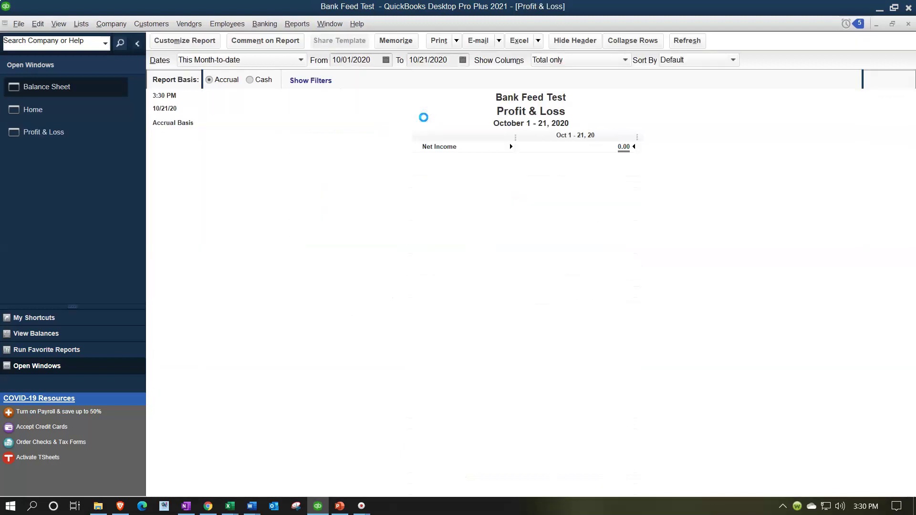
key("Tab")
type("0")
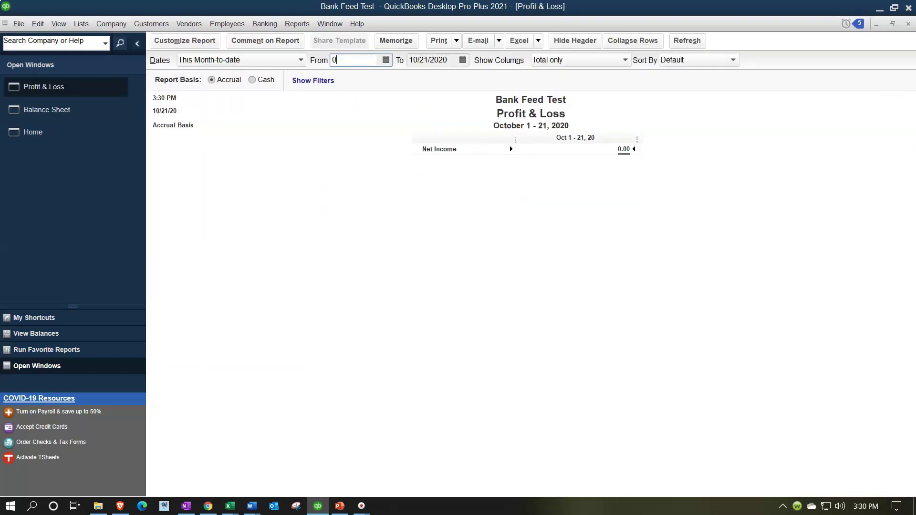
key("Tab")
type("1")
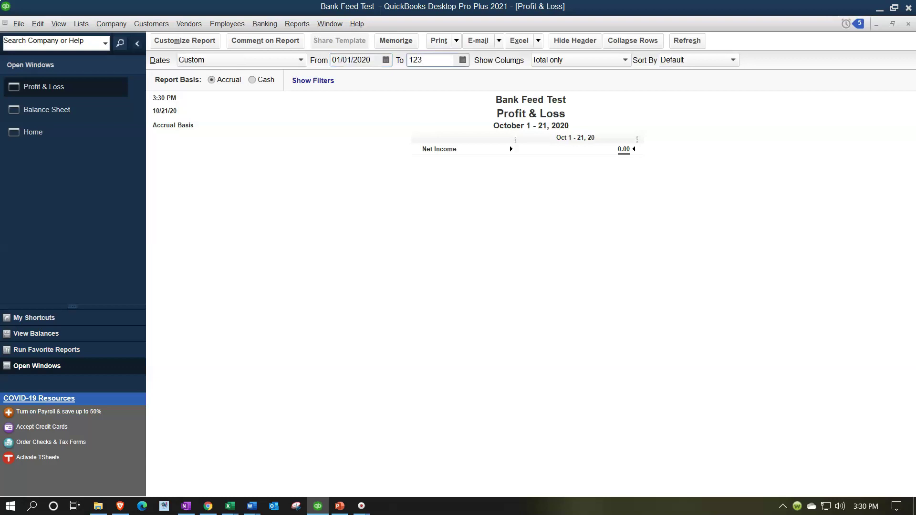
key("Tab")
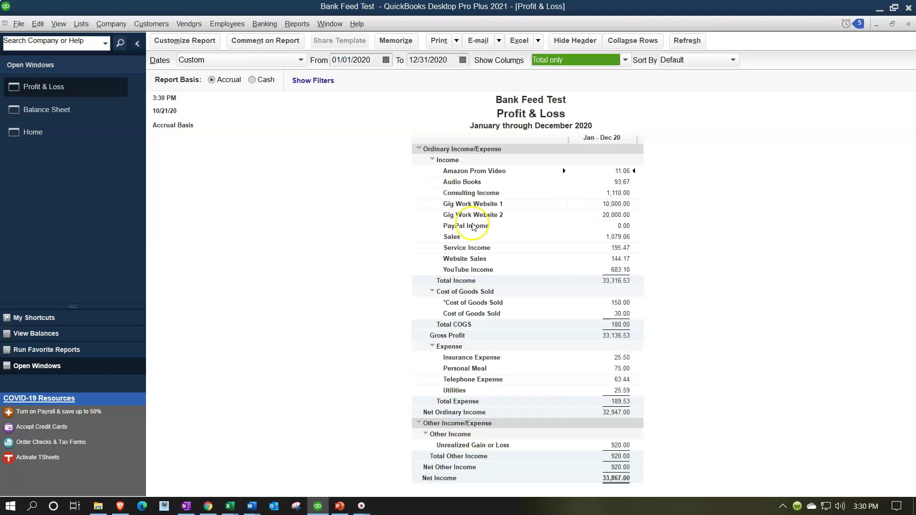
Step: Open the transactions behind Service Income, check the invoices for Customers 10 to 12, and return to the Profit & Loss report
double_click(623, 248)
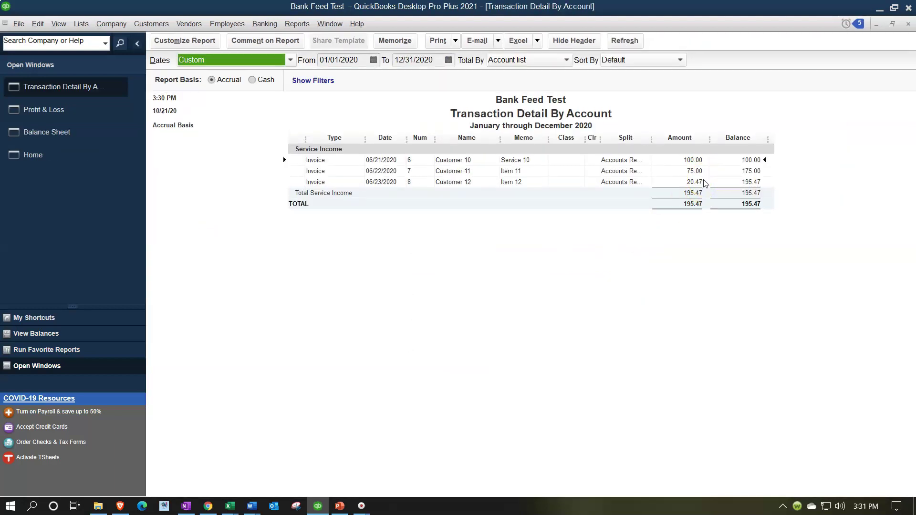
left_click(908, 23)
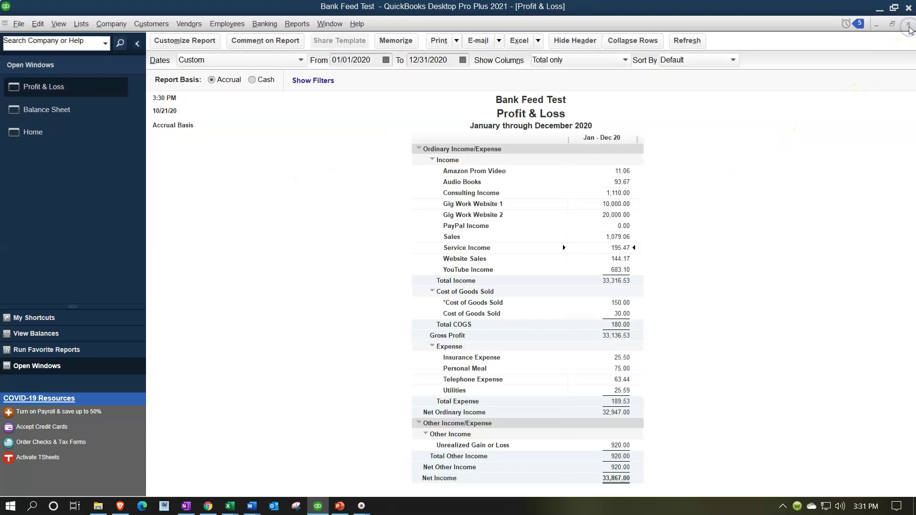
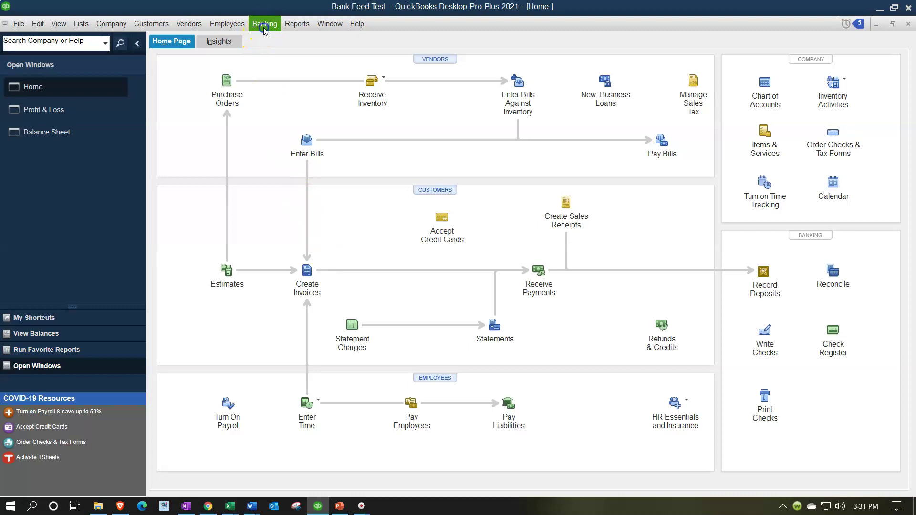
Step: Open the Bank Feeds Center, sort the recognized Wells Fargo transactions by deposit amount, and locate the 195.47 Stripe deposit dated 5/7/2020
mouse_move(293, 133)
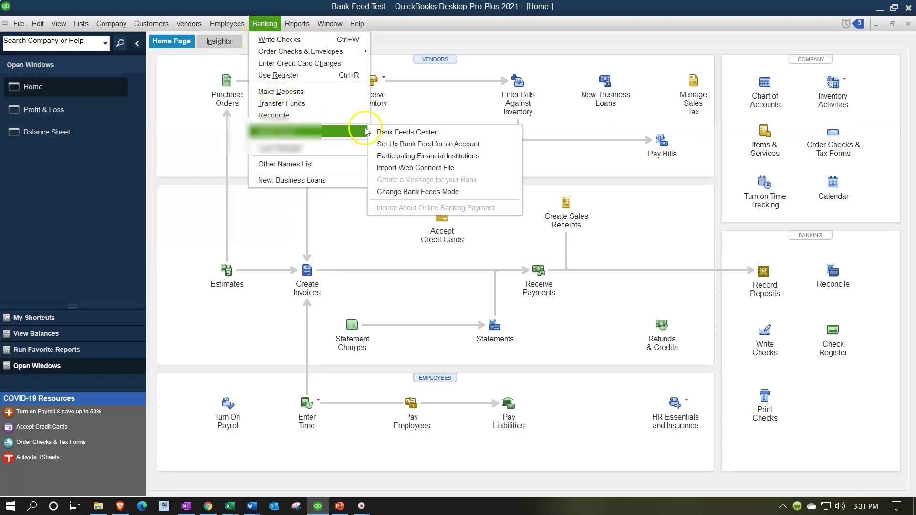
left_click(394, 131)
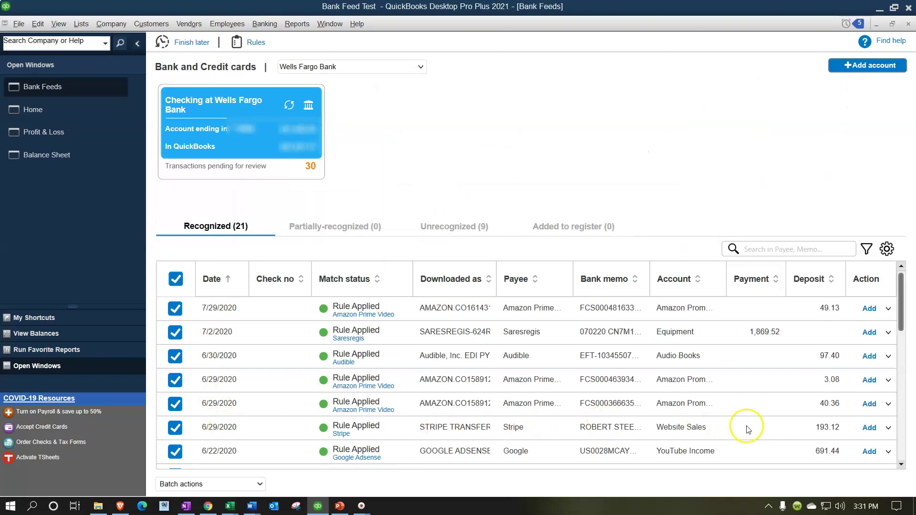
scroll(734, 344, "down", 1)
scroll(734, 343, "up", 1)
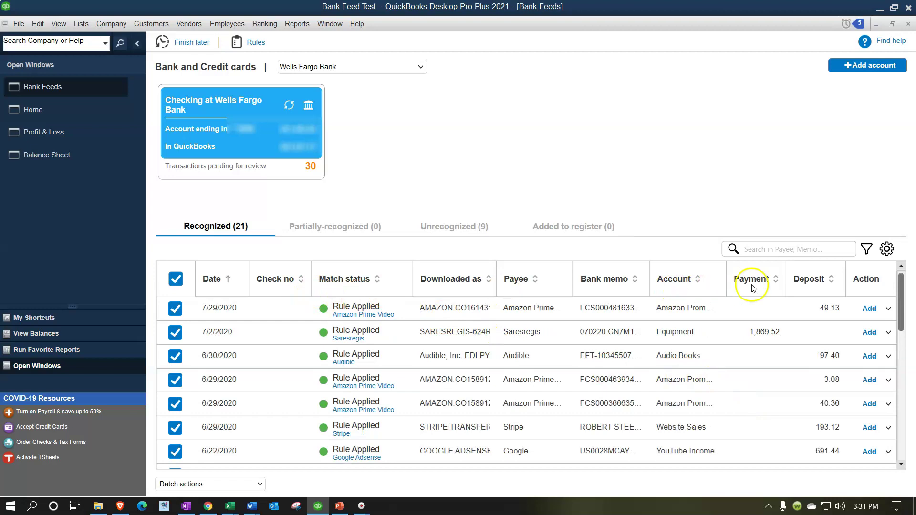
left_click(821, 281)
left_click(825, 361)
scroll(825, 362, "down", 5)
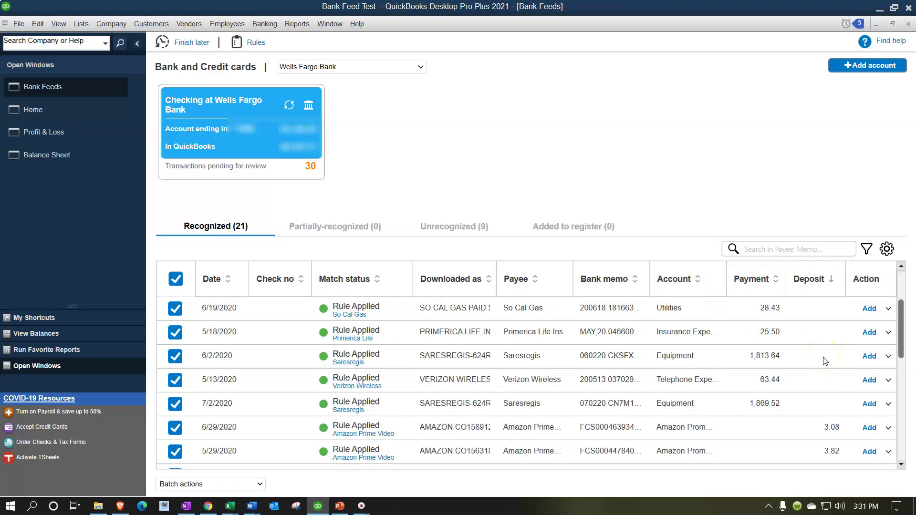
left_click(825, 431)
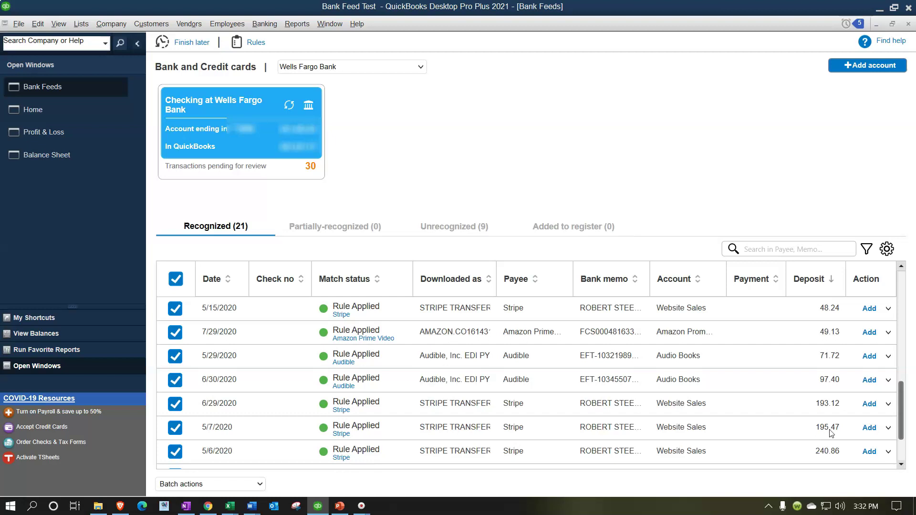
Step: Try to match the 195.47 Stripe deposit to existing invoices 6, 7 and 8 for Customers 10 to 12, and discard the match
left_click(889, 429)
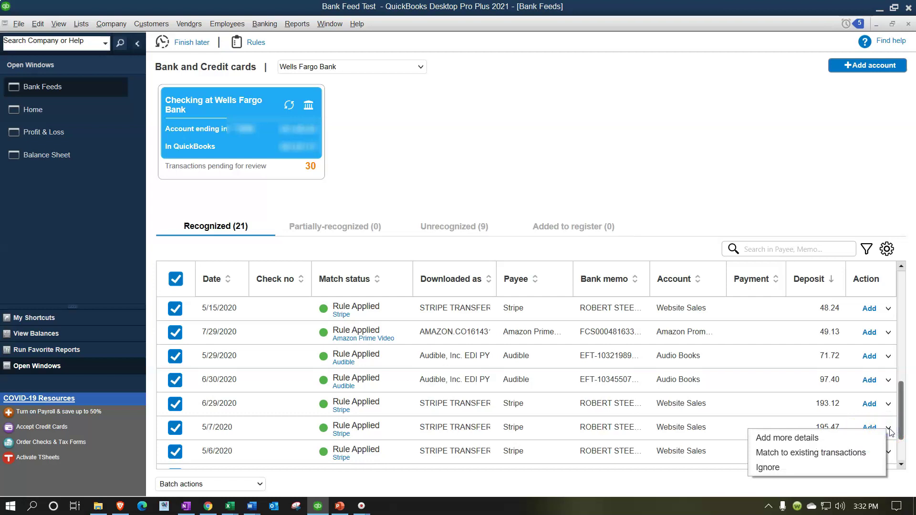
left_click(844, 444)
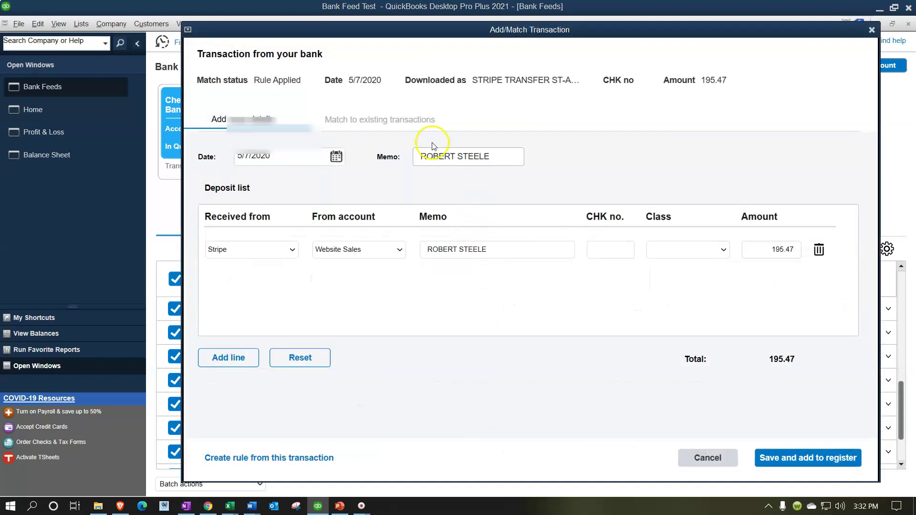
left_click(412, 122)
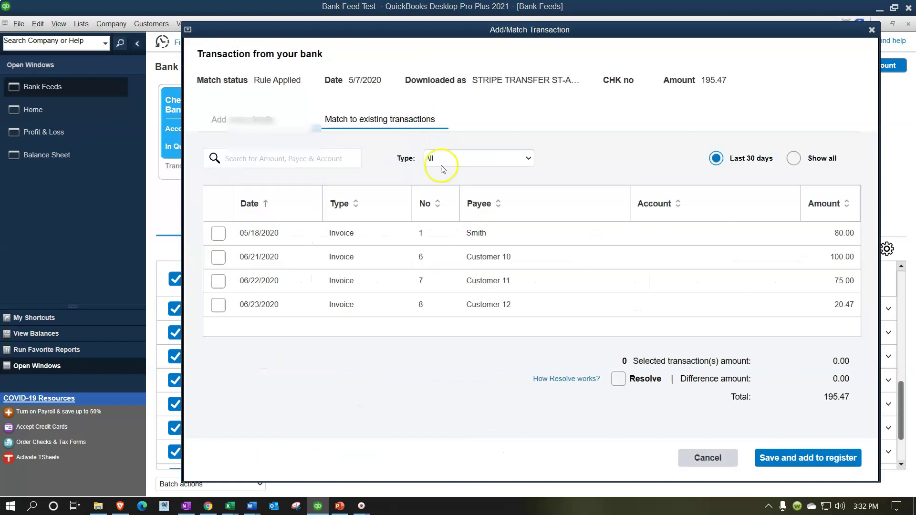
left_click(795, 159)
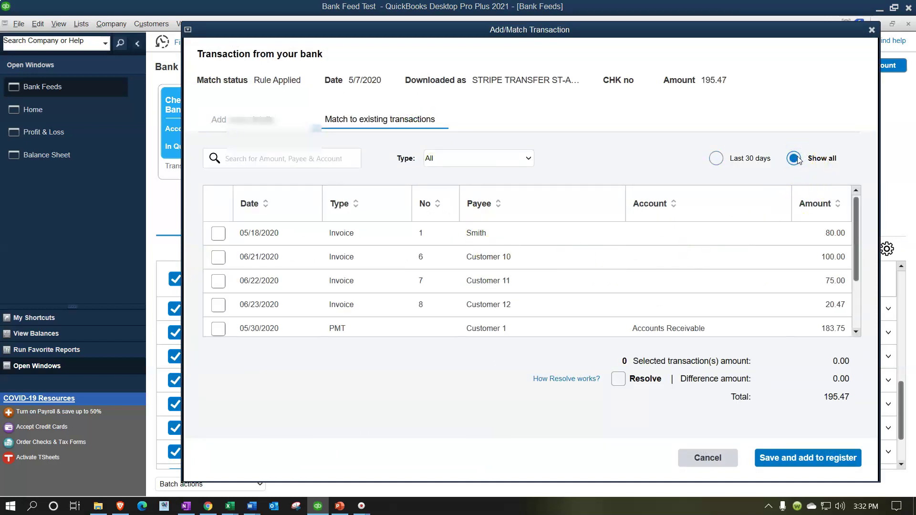
left_click(219, 258)
left_click(220, 282)
left_click(220, 306)
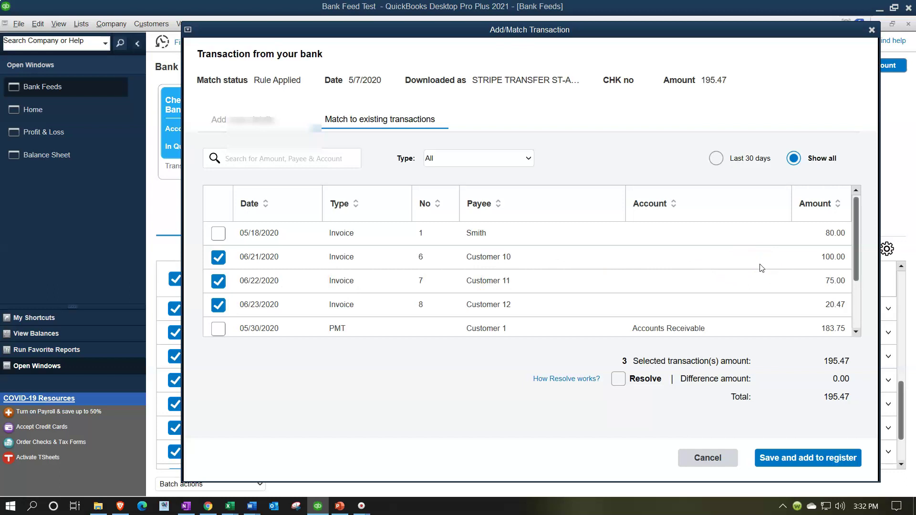
left_click(871, 32)
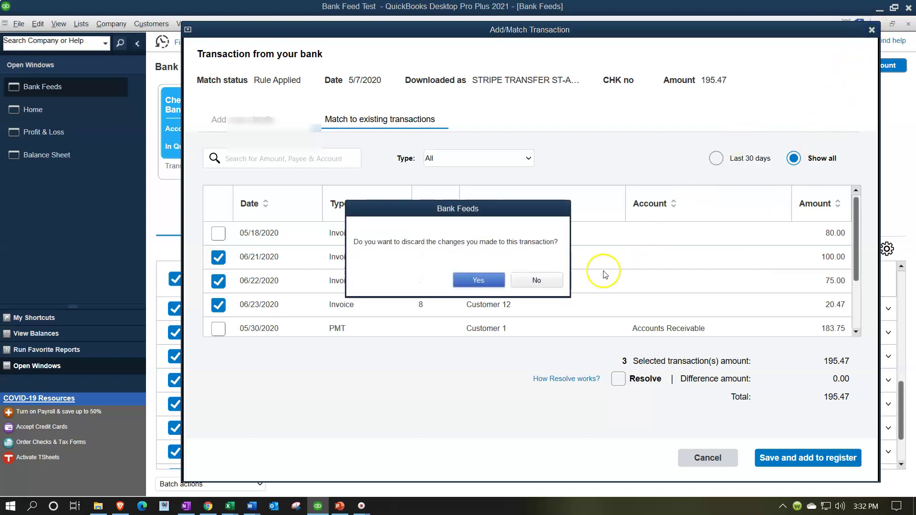
left_click(486, 282)
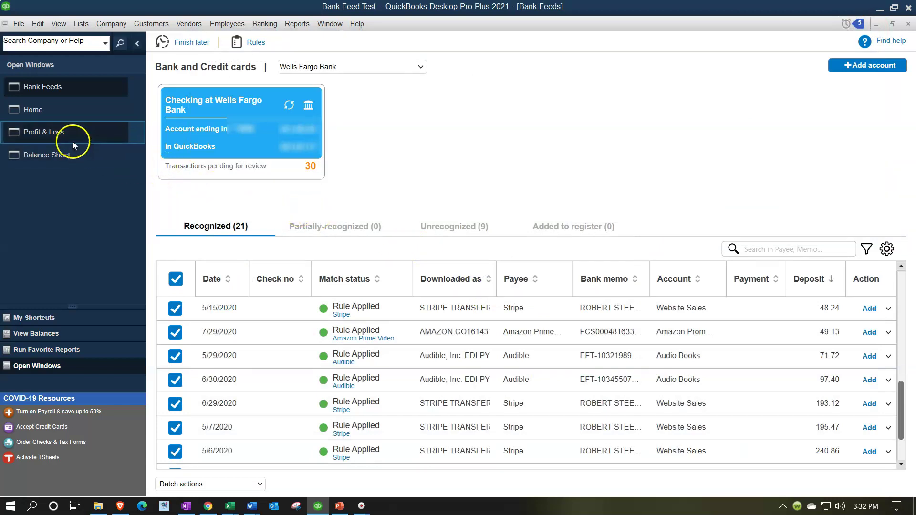
Step: Record and save a 100.00 payment received from Customer 10 on 06/28/2020, applied to invoice 6
left_click(50, 112)
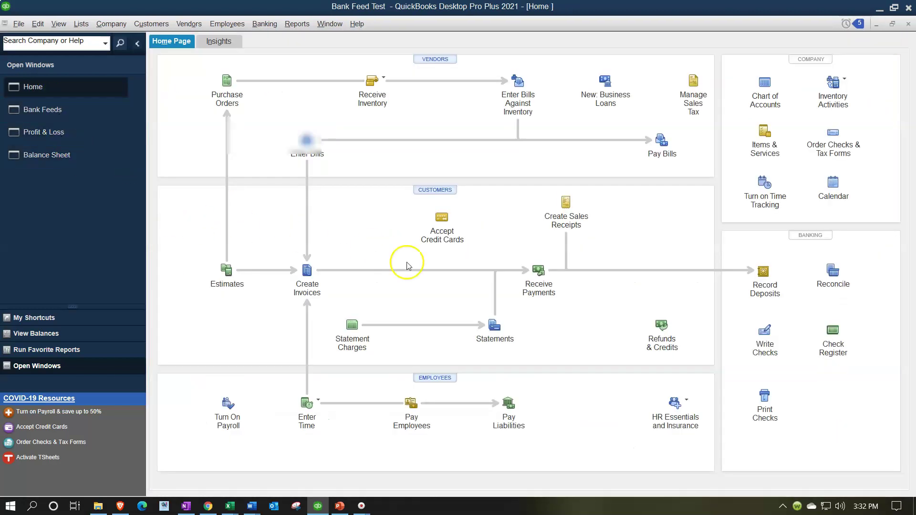
left_click(535, 278)
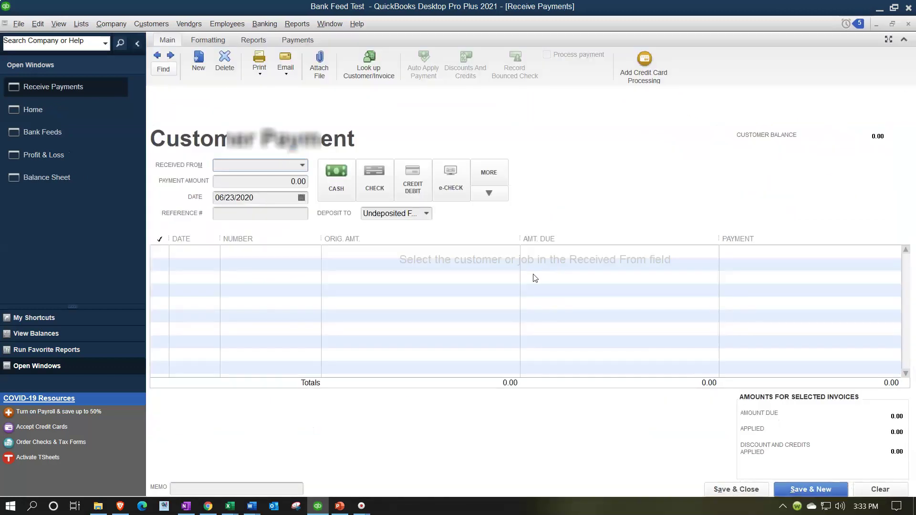
left_click(302, 165)
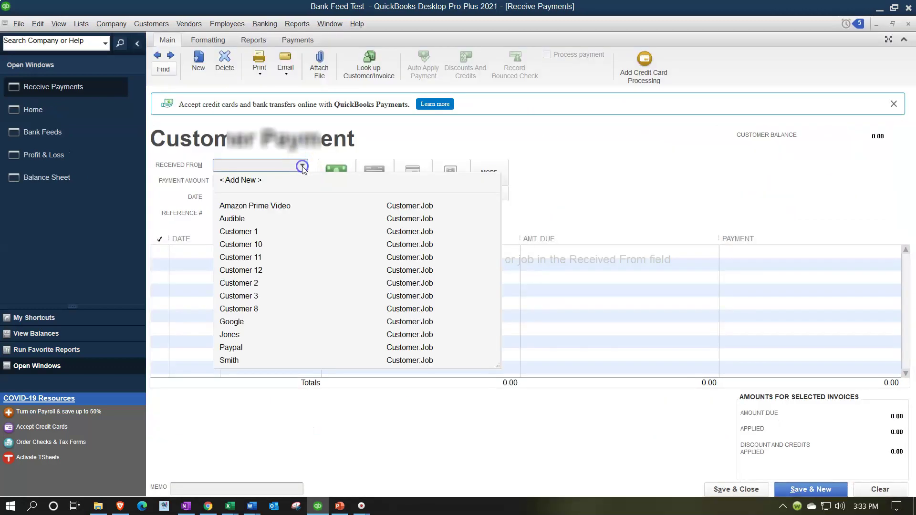
left_click(260, 244)
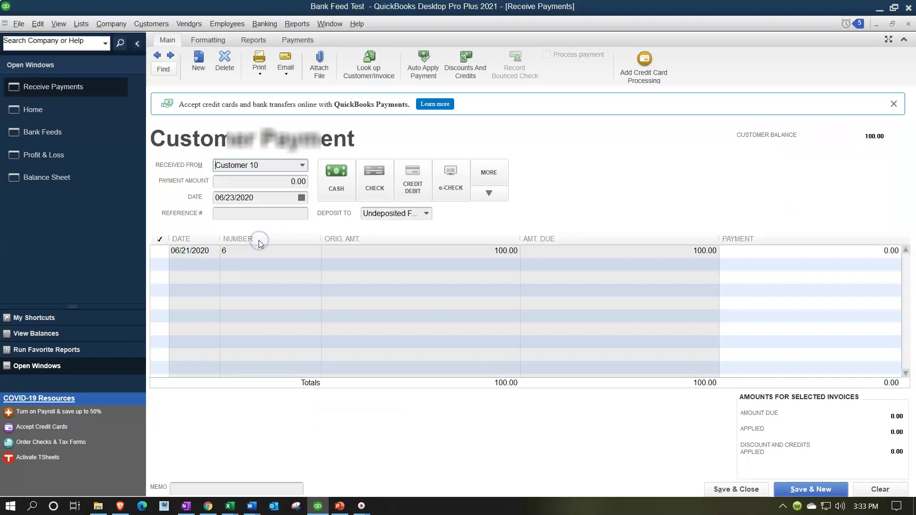
left_click(161, 249)
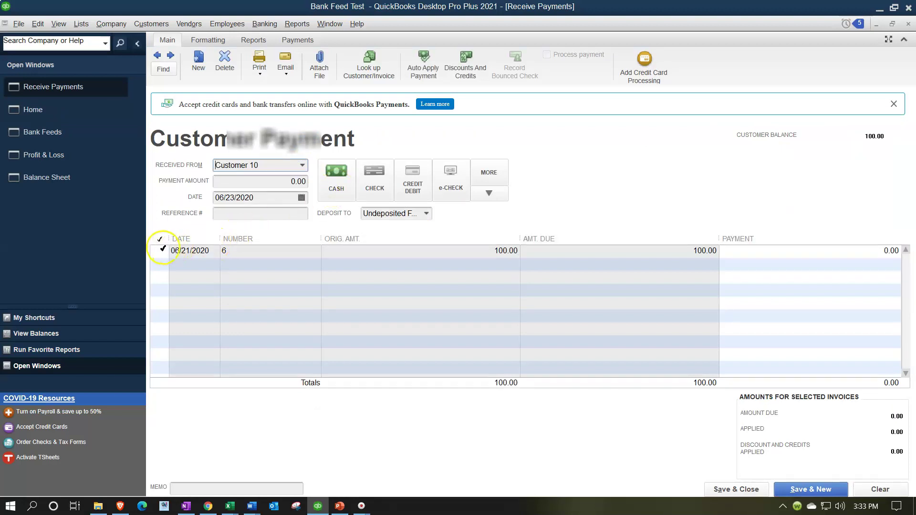
left_click(286, 197)
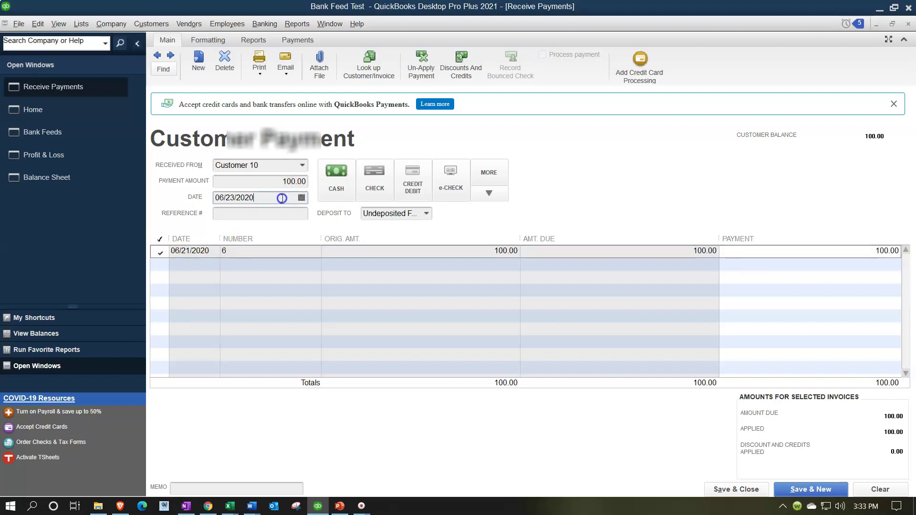
key("plus")
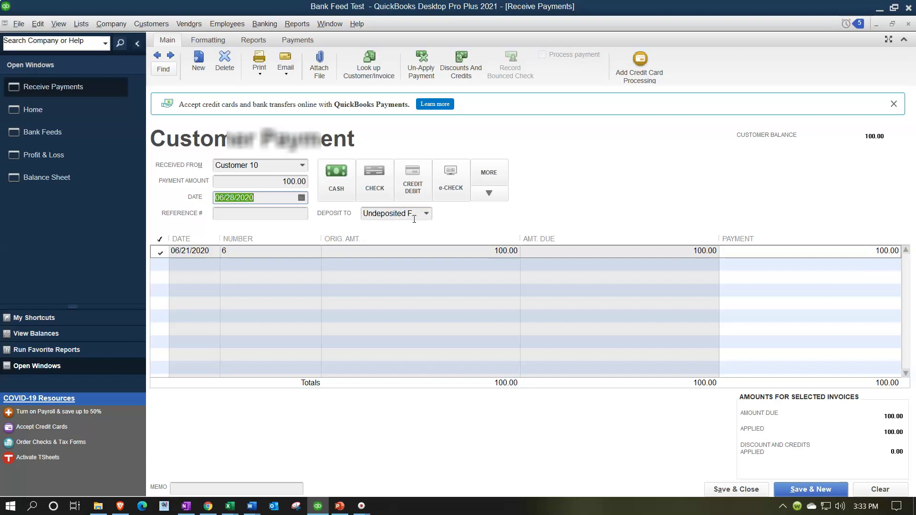
left_click(833, 492)
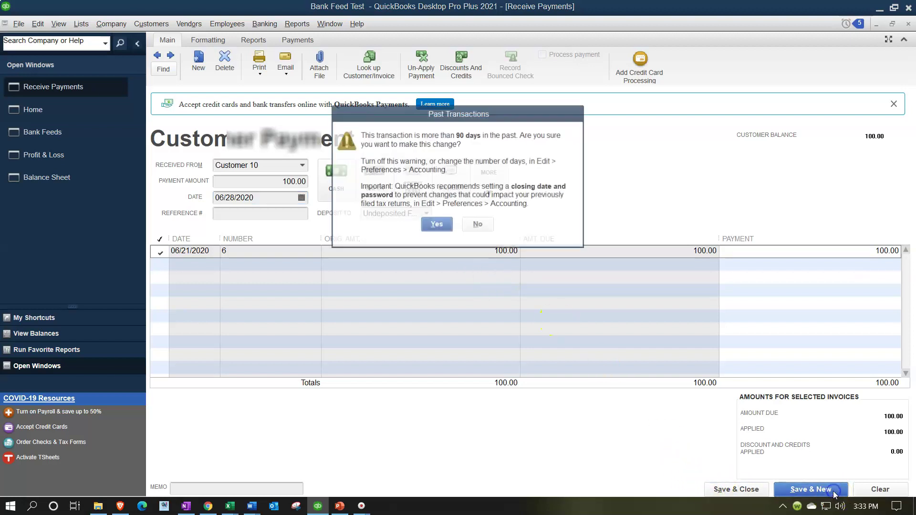
left_click(438, 224)
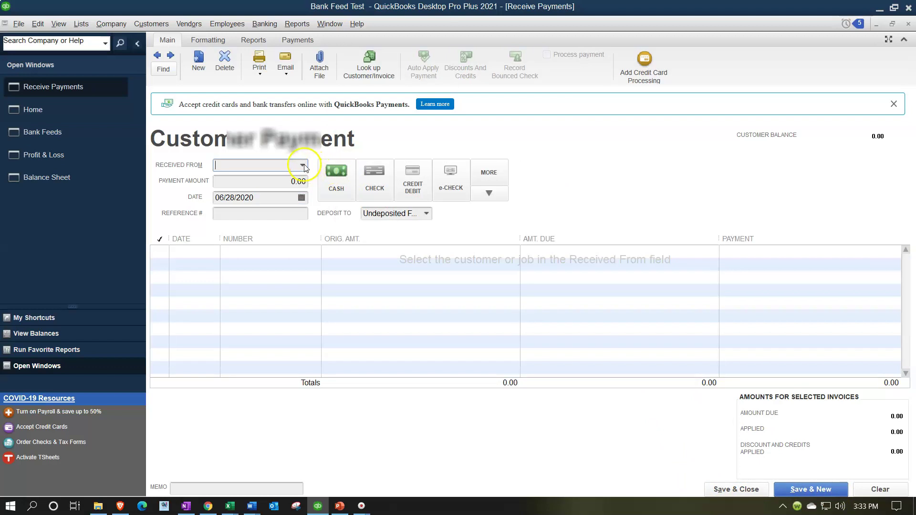
Step: Record and save a 75.00 payment received from Customer 11 dated 06/28/2020, applied to invoice 7
left_click(302, 165)
left_click(266, 258)
left_click(266, 258)
left_click(167, 252)
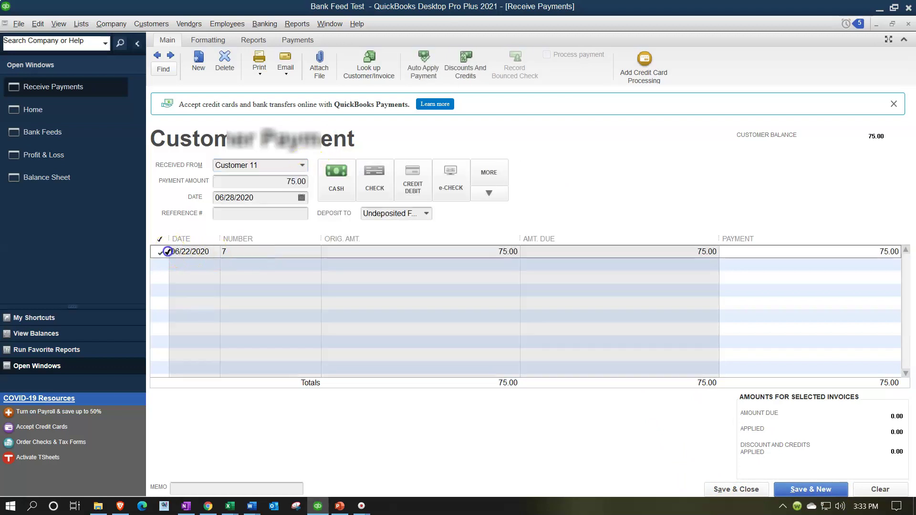
left_click(336, 196)
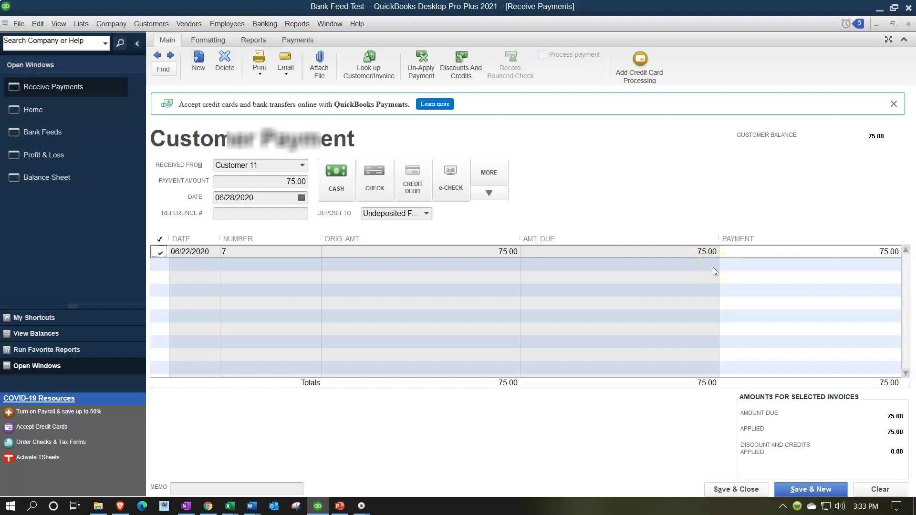
left_click(802, 492)
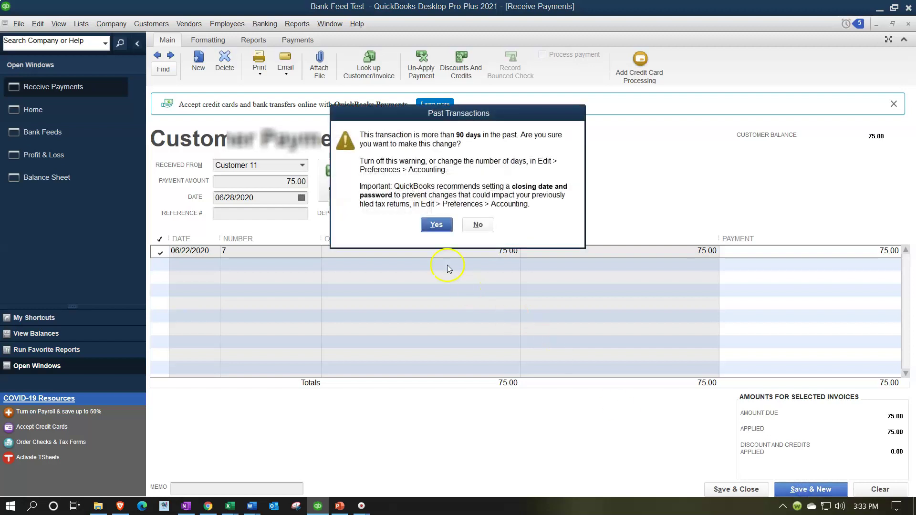
left_click(436, 226)
Step: Record and save a 20.47 payment received from Customer 12 dated 06/28/2020, applied to invoice 8, and close the payment form
left_click(302, 165)
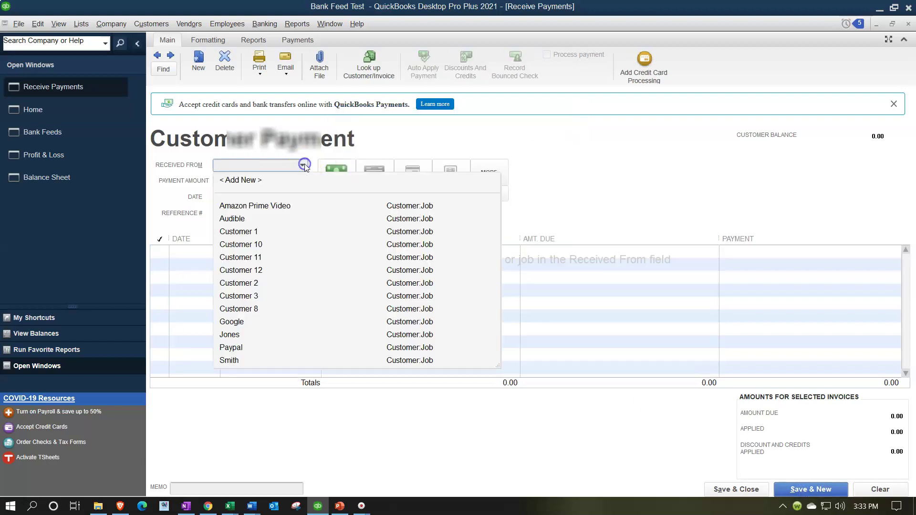
left_click(272, 270)
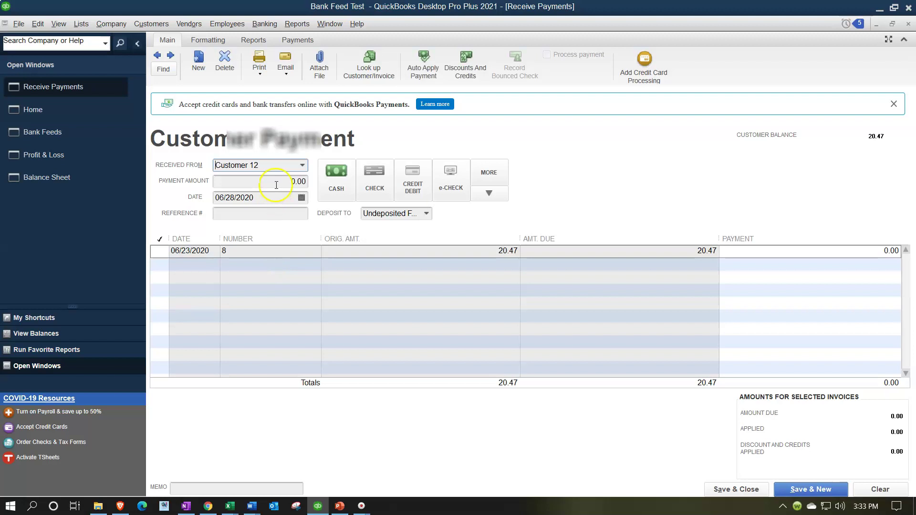
left_click(160, 251)
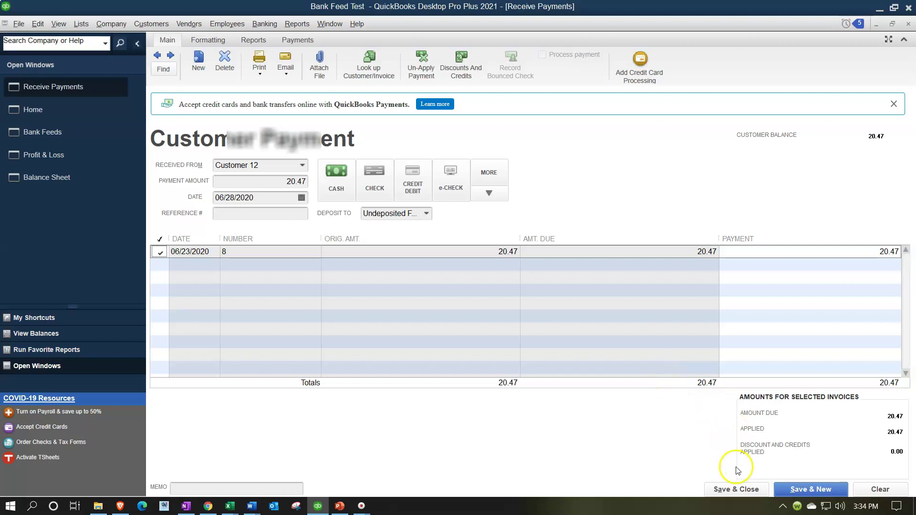
left_click(748, 492)
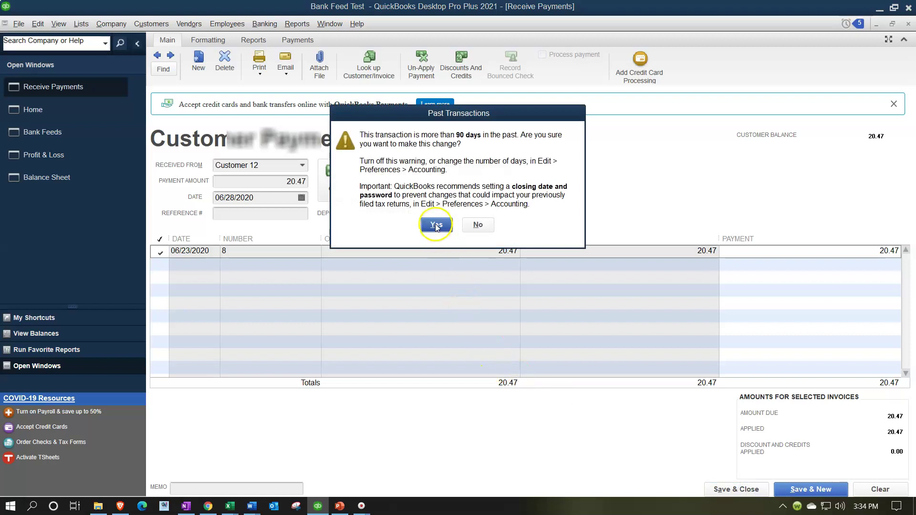
left_click(435, 225)
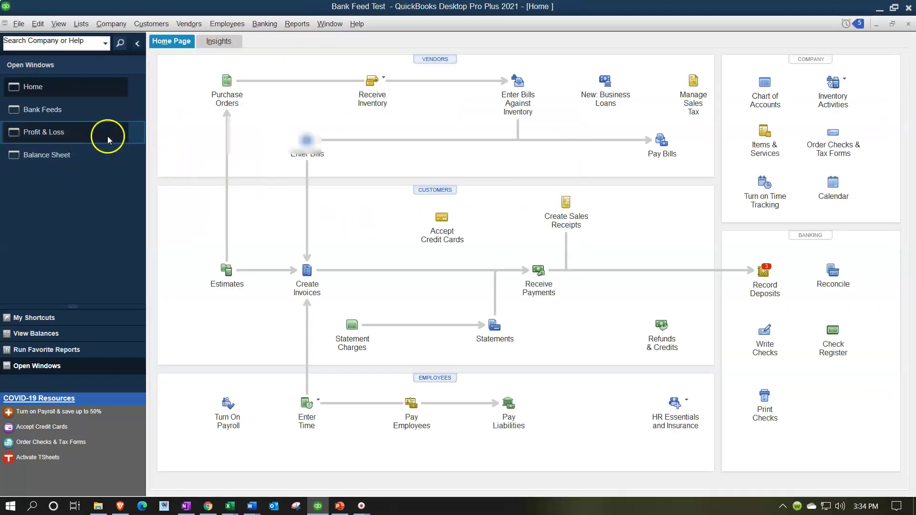
Step: Examine the transaction details behind the Accounts Receivable and Undeposited Funds balances on the balance sheet, closing each detail report
left_click(47, 162)
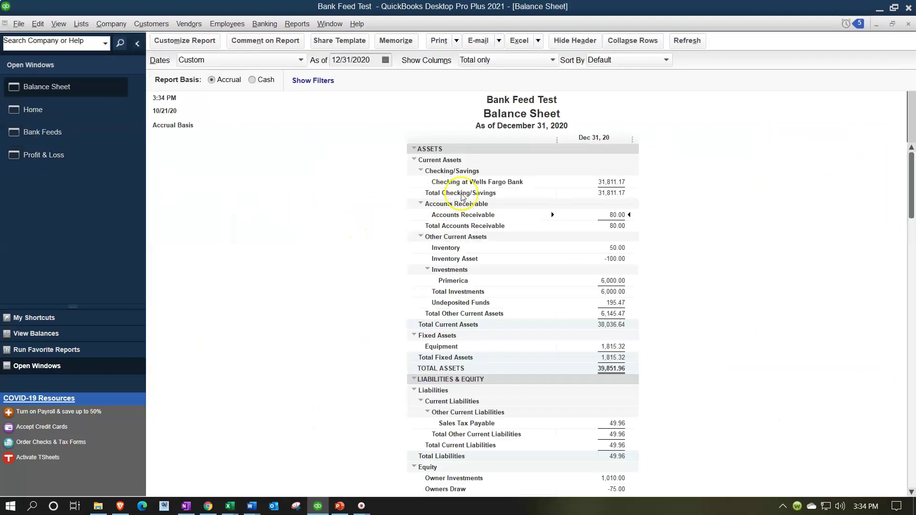
double_click(616, 213)
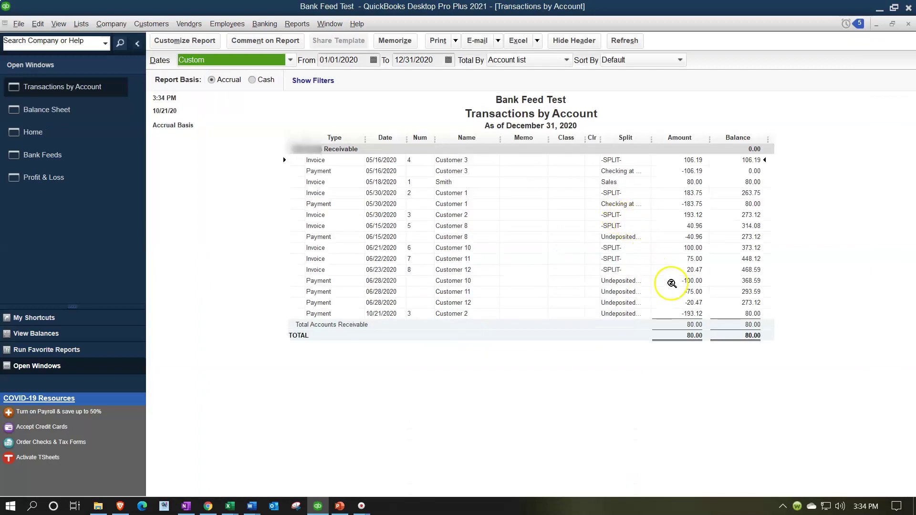
left_click(695, 292)
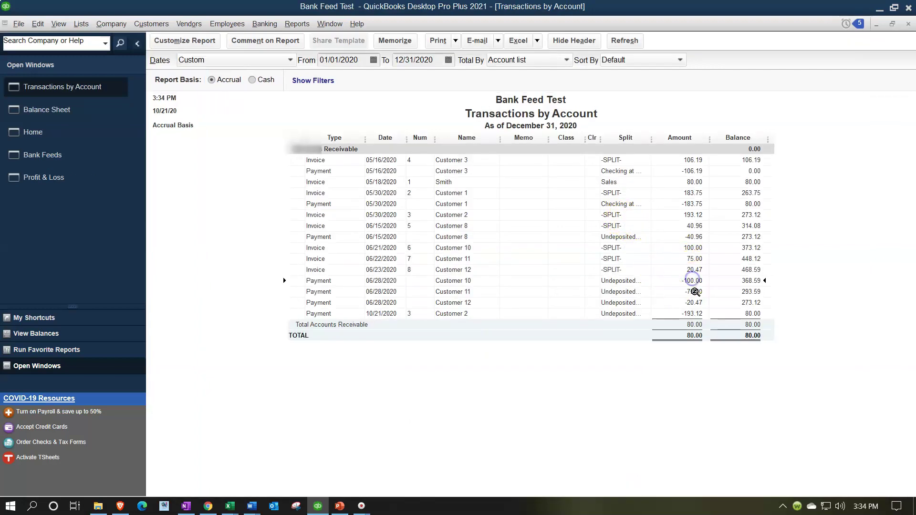
left_click(695, 303)
left_click(909, 23)
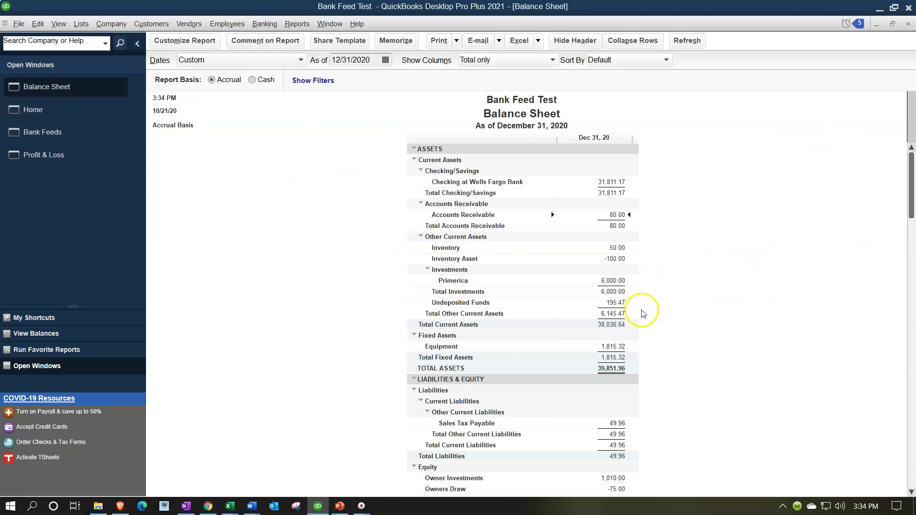
double_click(614, 303)
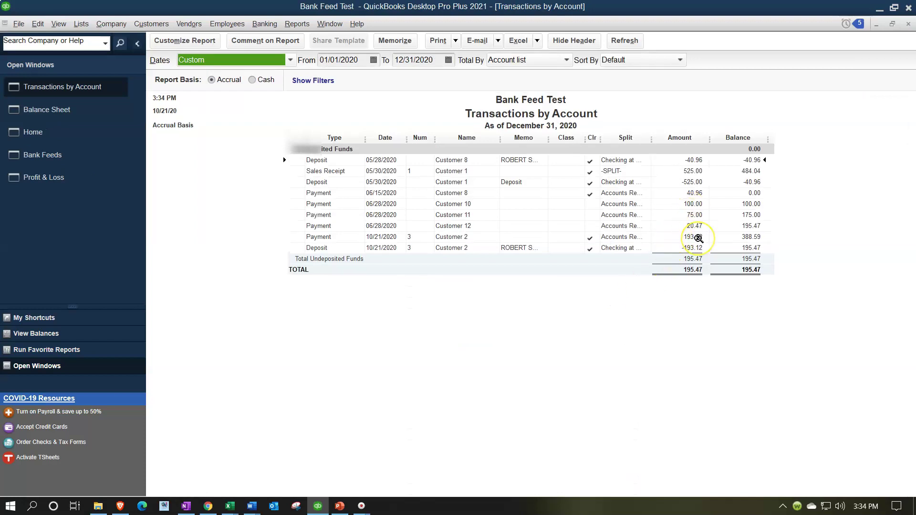
left_click(907, 27)
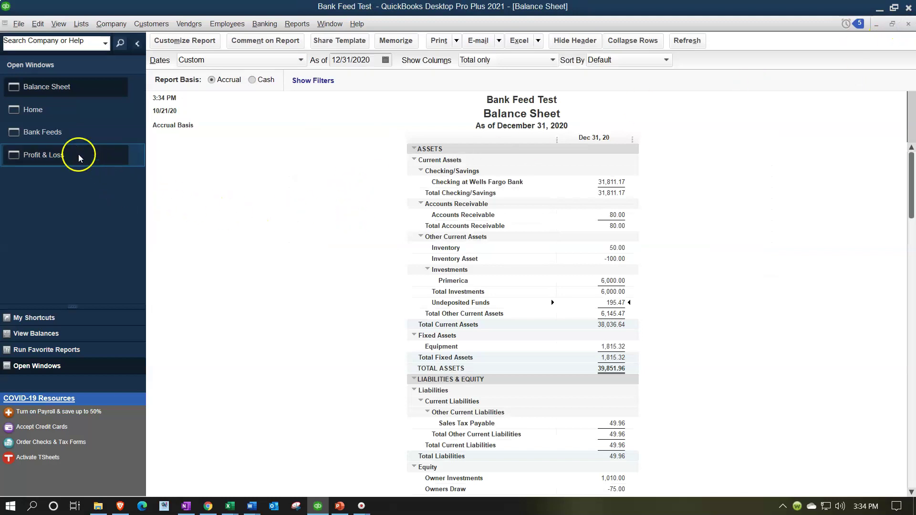
Step: Try to match the 195.47 Stripe deposit in the bank feed to the existing payments from Customers 10, 11 and 12, and discard the match
left_click(53, 115)
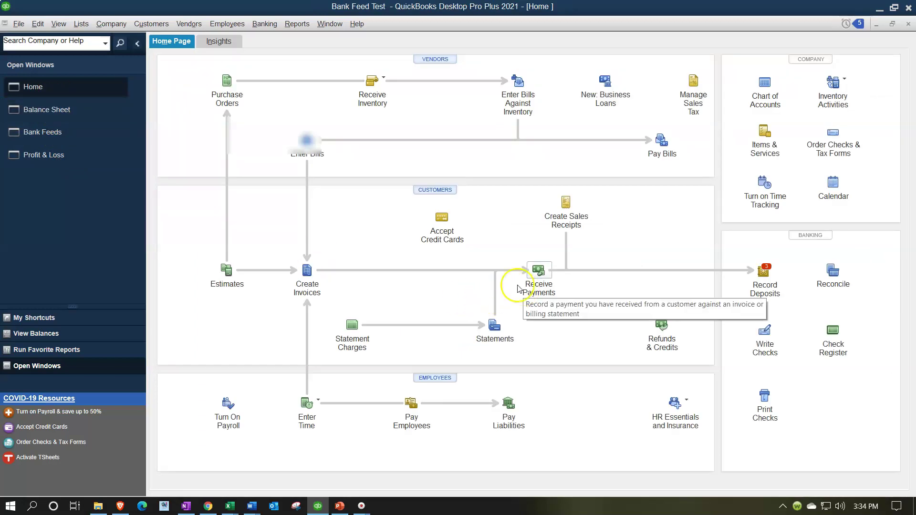
left_click(61, 136)
left_click(61, 138)
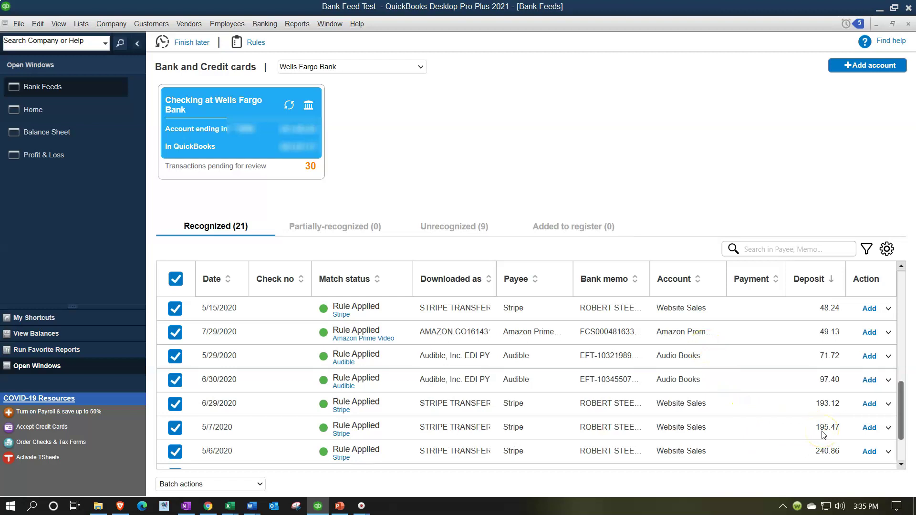
left_click(889, 429)
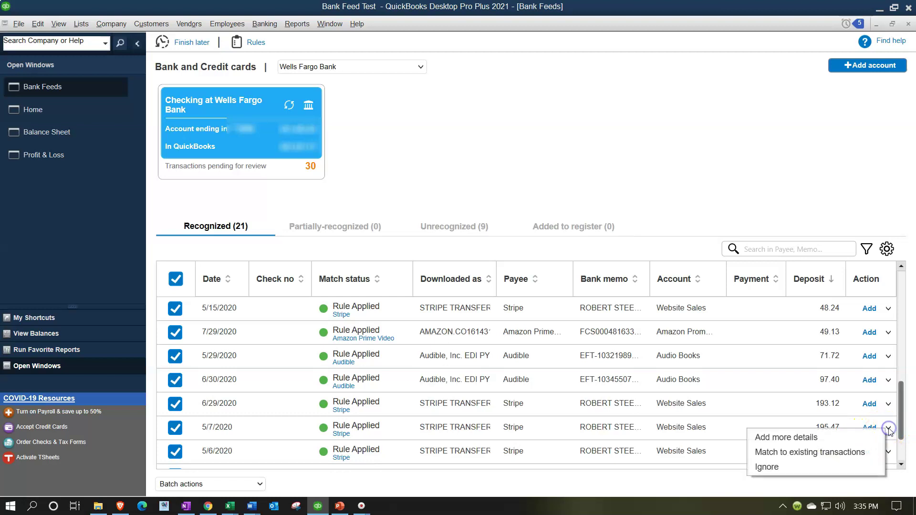
left_click(857, 439)
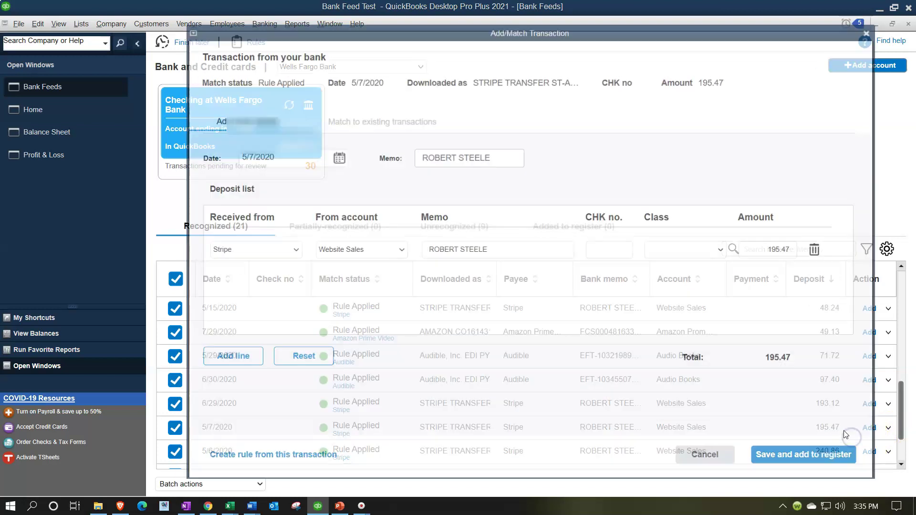
left_click(391, 119)
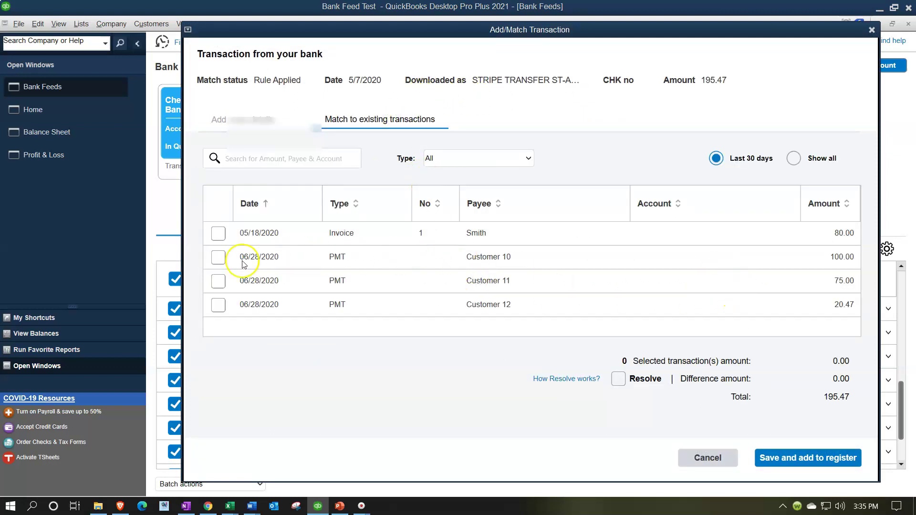
left_click(219, 258)
left_click(219, 281)
left_click(219, 305)
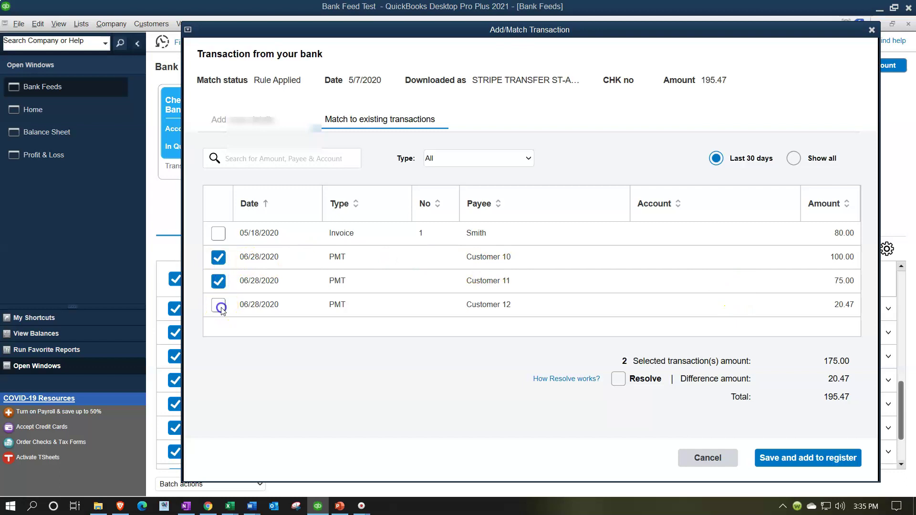
left_click(837, 409)
left_click(872, 30)
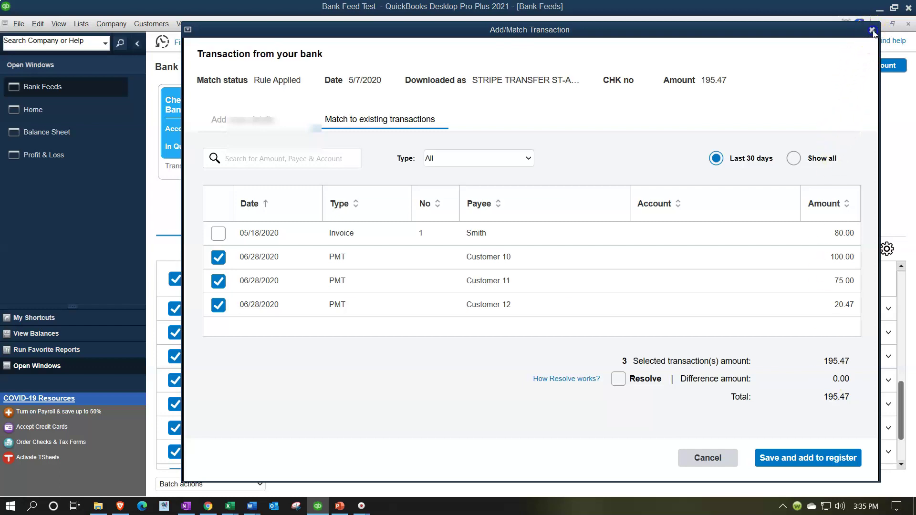
left_click(479, 280)
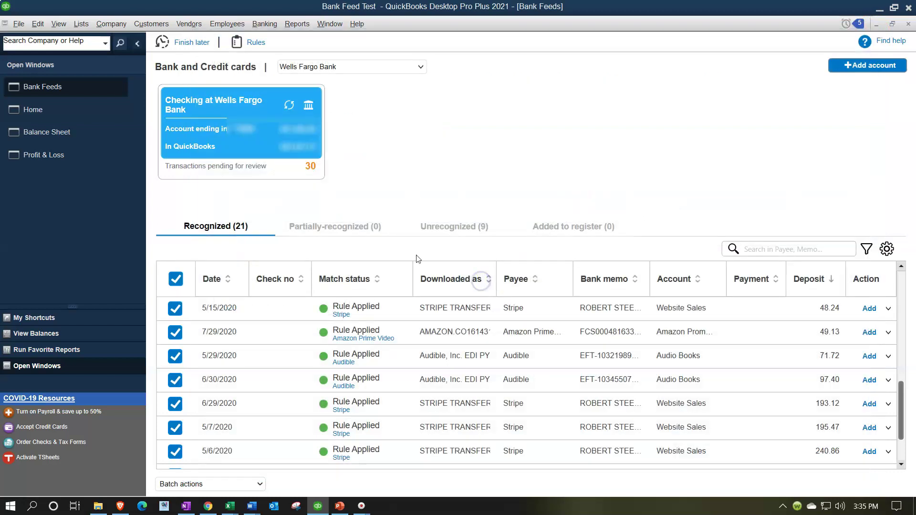
Step: Record and save a deposit into Checking at Wells Fargo Bank dated 06/28/2020, combining the payments from Customers 10, 11 and 12
left_click(63, 119)
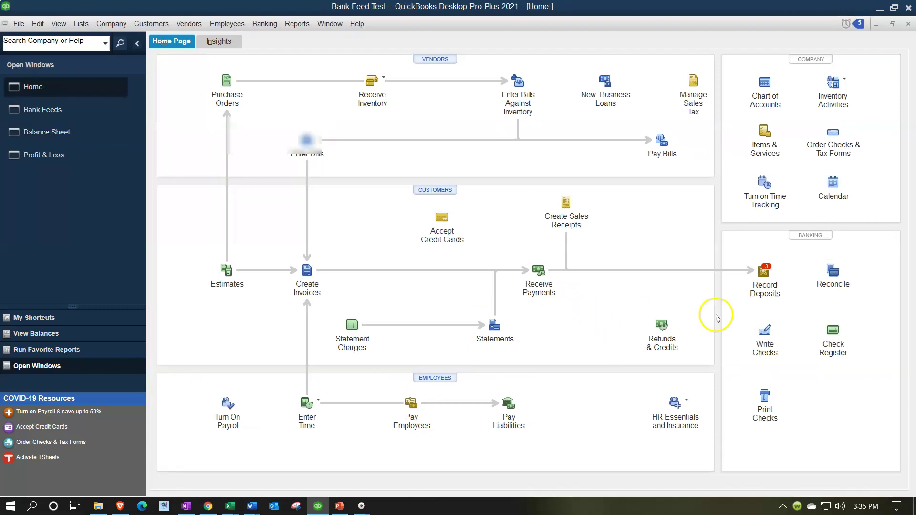
left_click(770, 276)
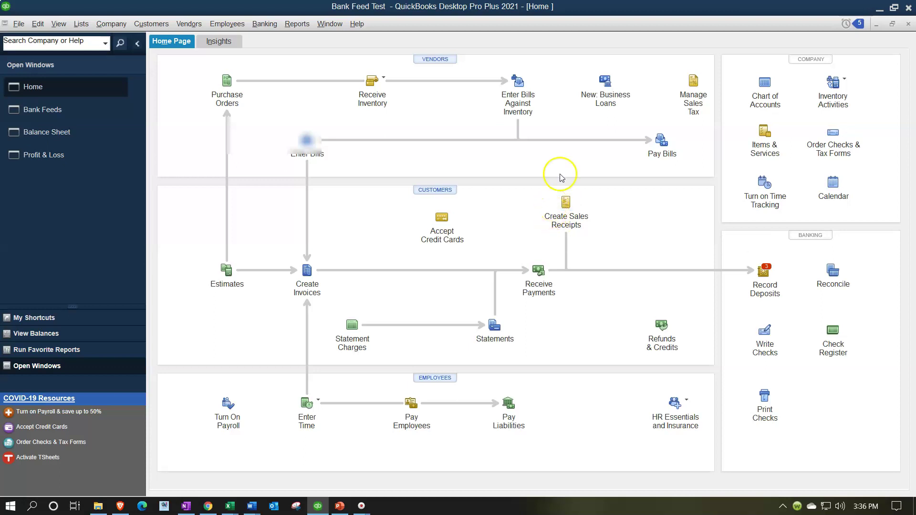
left_click(764, 273)
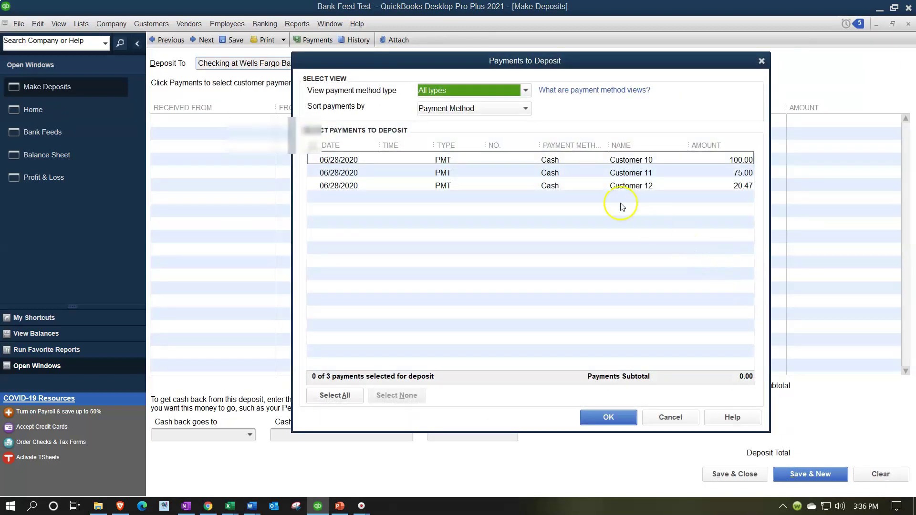
left_click(315, 161)
left_click(315, 173)
left_click(315, 186)
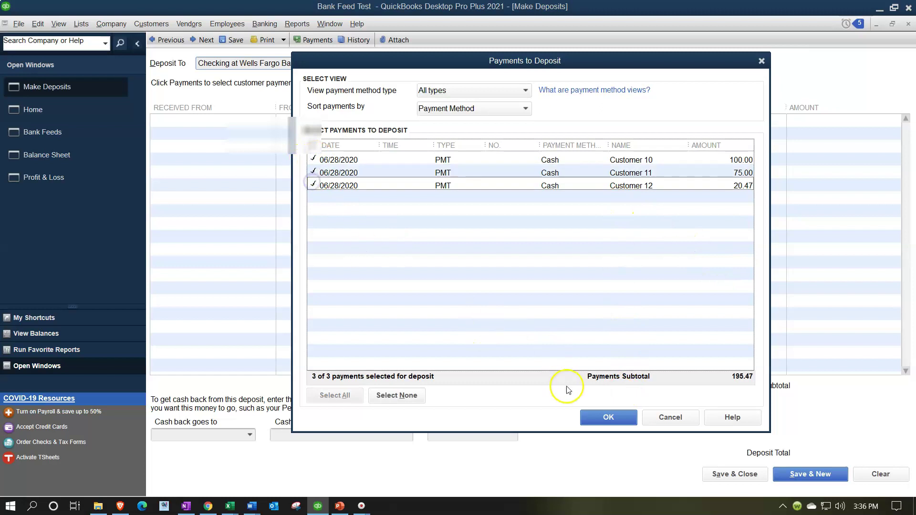
left_click(602, 418)
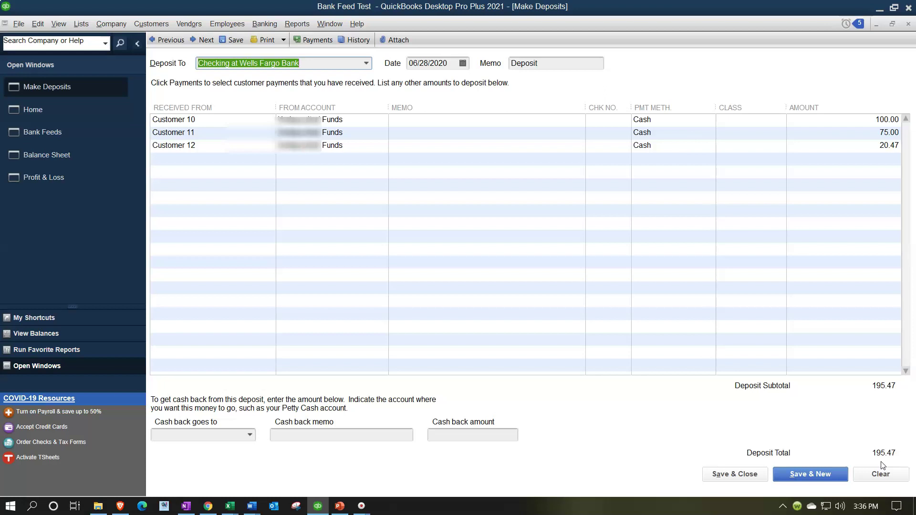
left_click(737, 474)
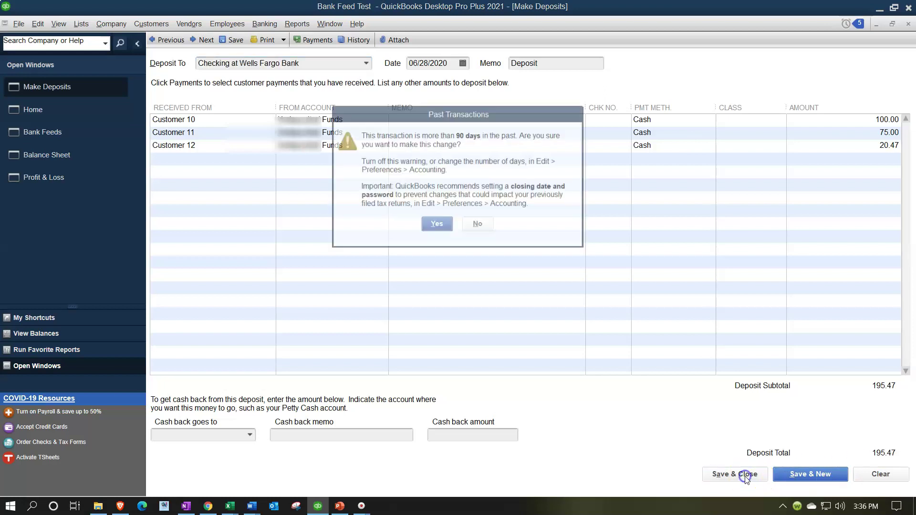
left_click(436, 225)
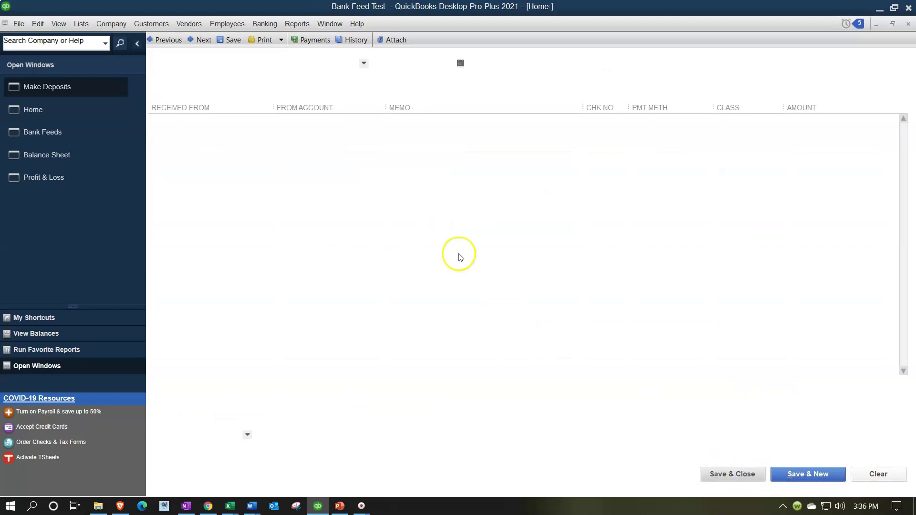
Step: Check the 06/28/2020 deposit through the balance sheet's Checking at Wells Fargo Bank transactions, and return to the balance sheet
left_click(79, 133)
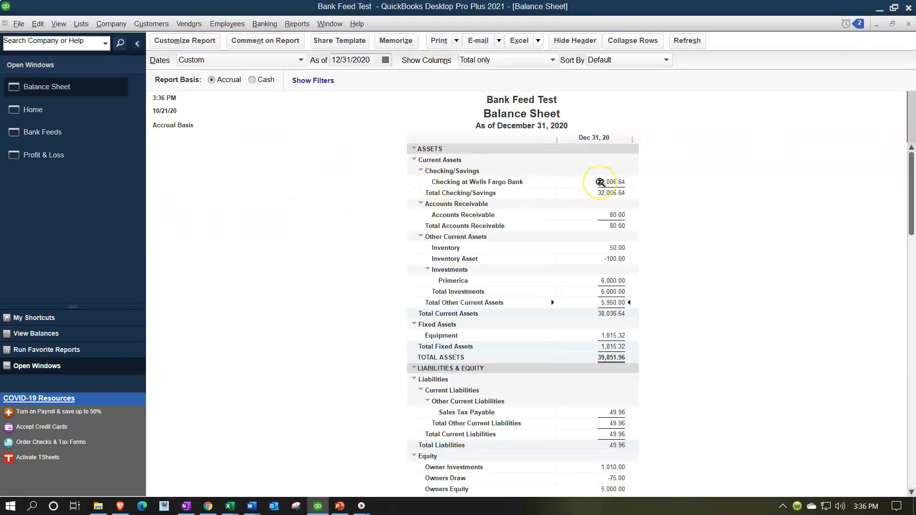
double_click(600, 182)
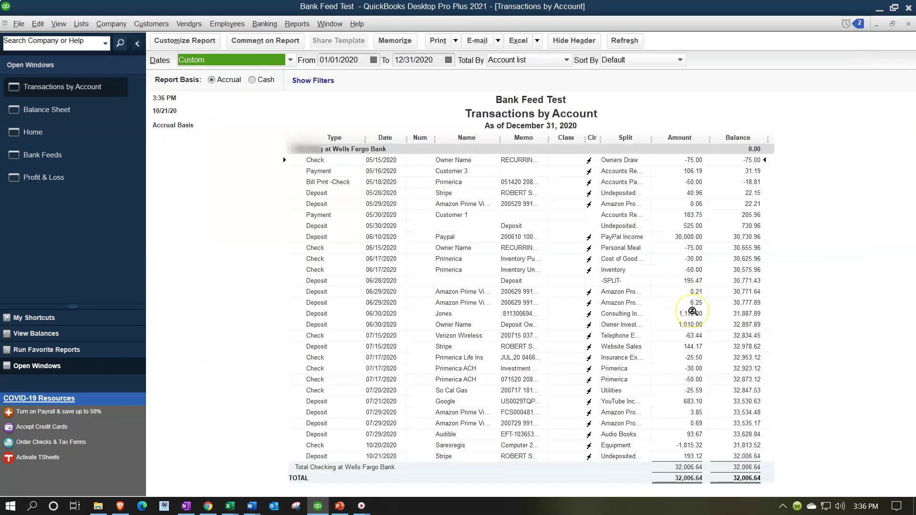
left_click(719, 278)
double_click(692, 279)
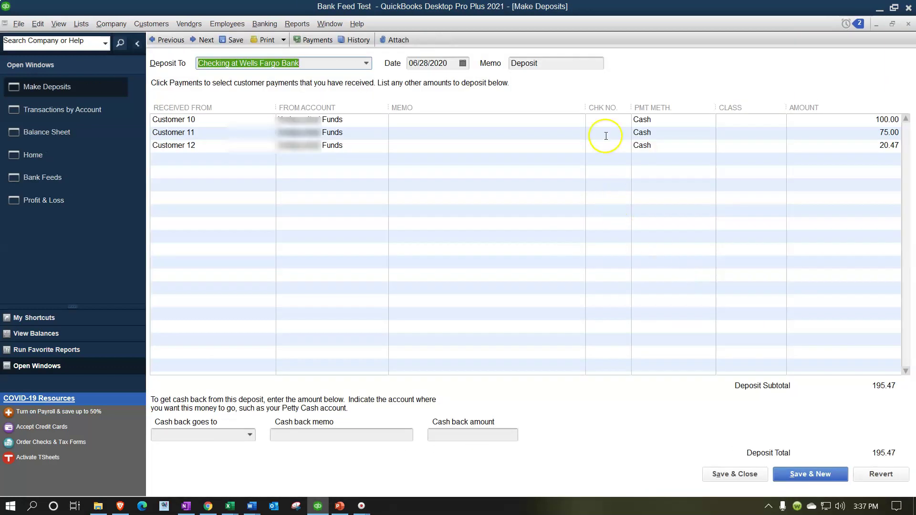
left_click(912, 25)
left_click(912, 24)
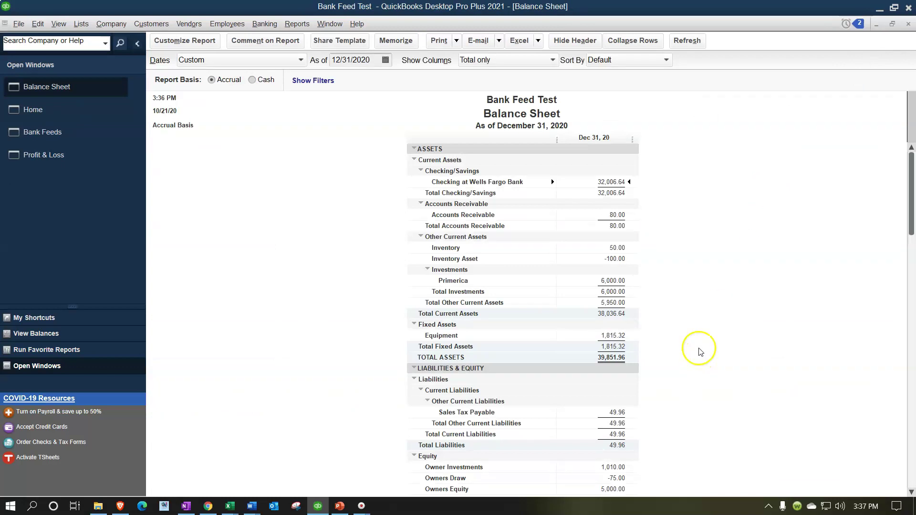
Step: Run a Trial Balance report for 01/01/2020 to 12/31/2020
left_click(295, 25)
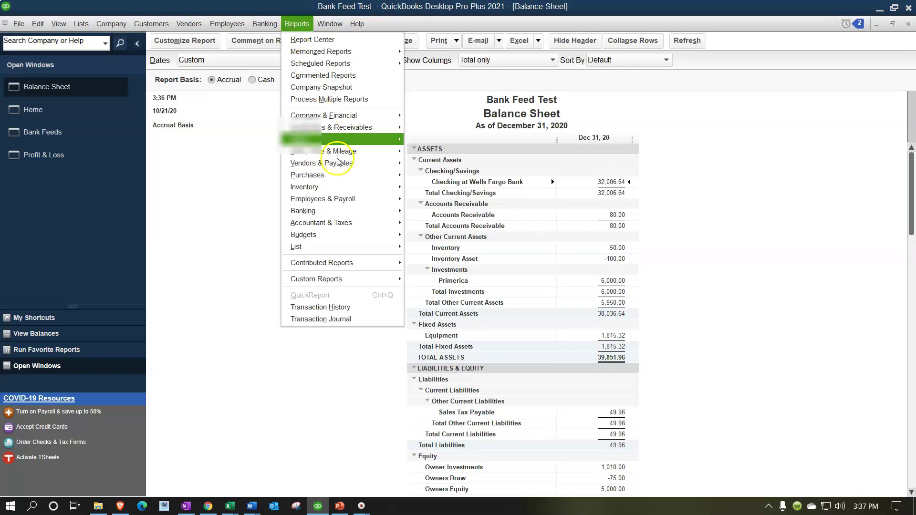
left_click(416, 224)
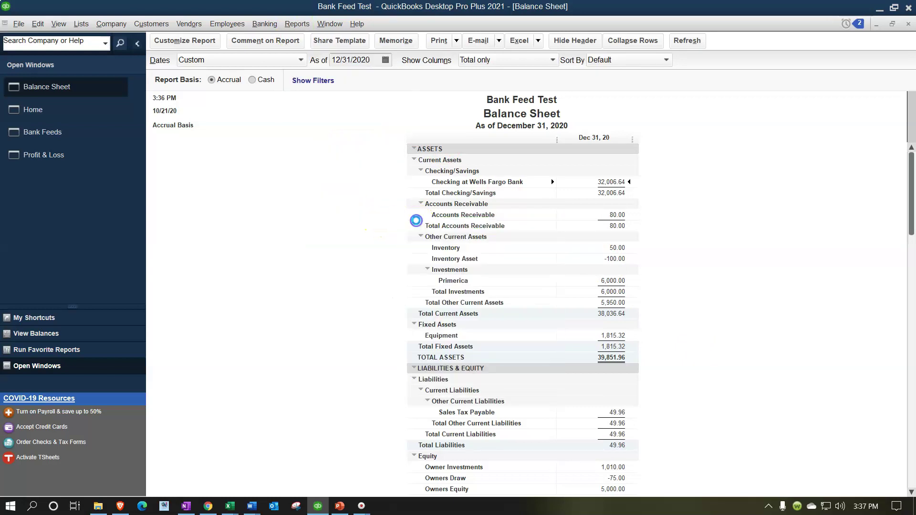
key("Tab")
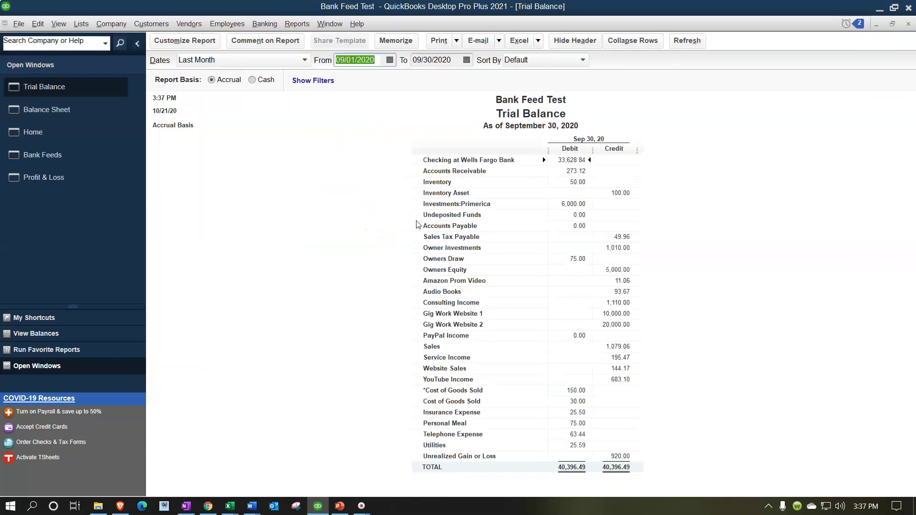
type("010120")
key("Tab")
type("12/31/20")
key("Tab")
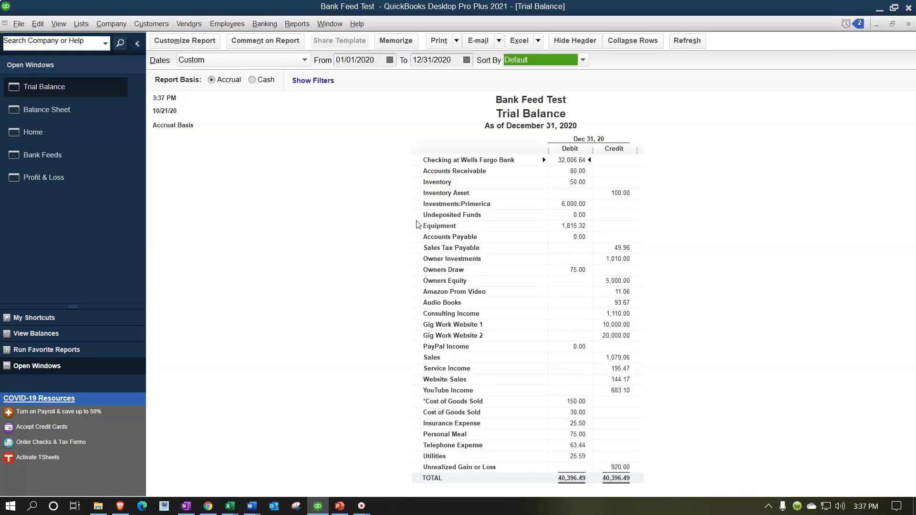
Step: Review the Undeposited Funds transactions from the trial balance, inspect Customer 10's 06/28/2020 deposit, and return to the trial balance
left_click(565, 213)
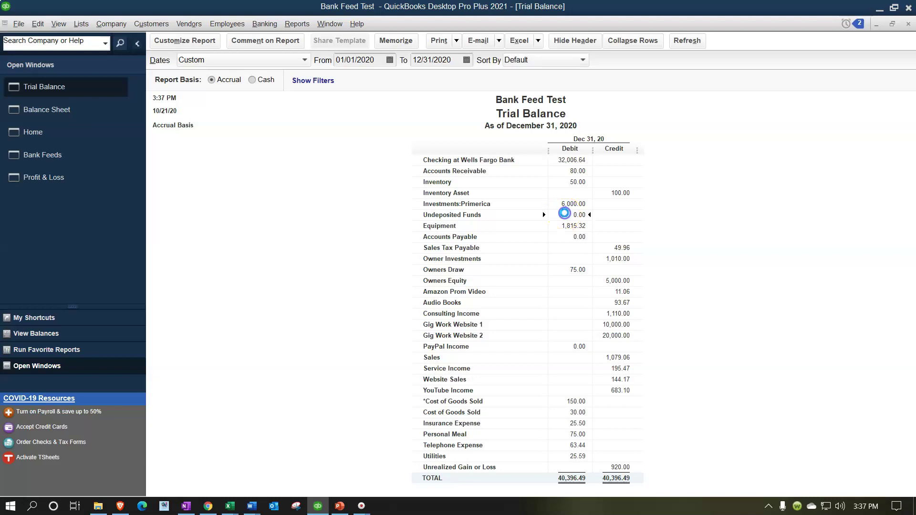
double_click(565, 213)
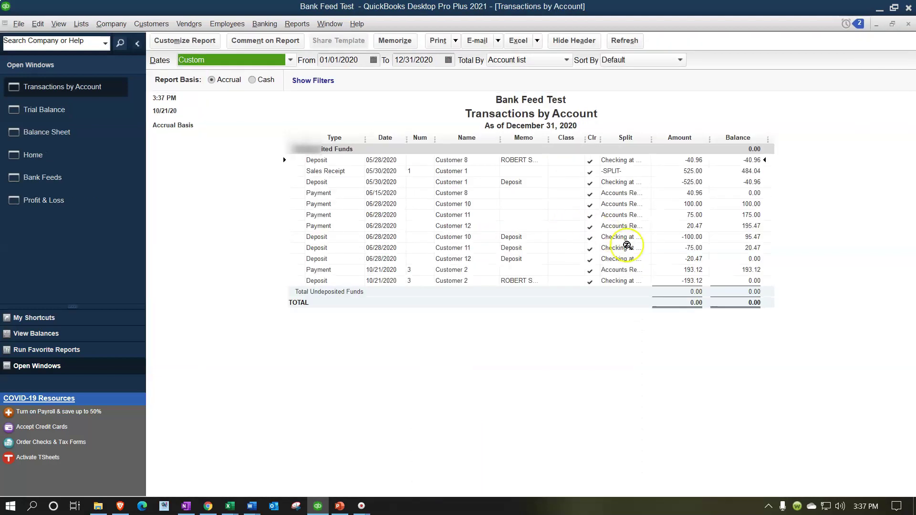
left_click(690, 215)
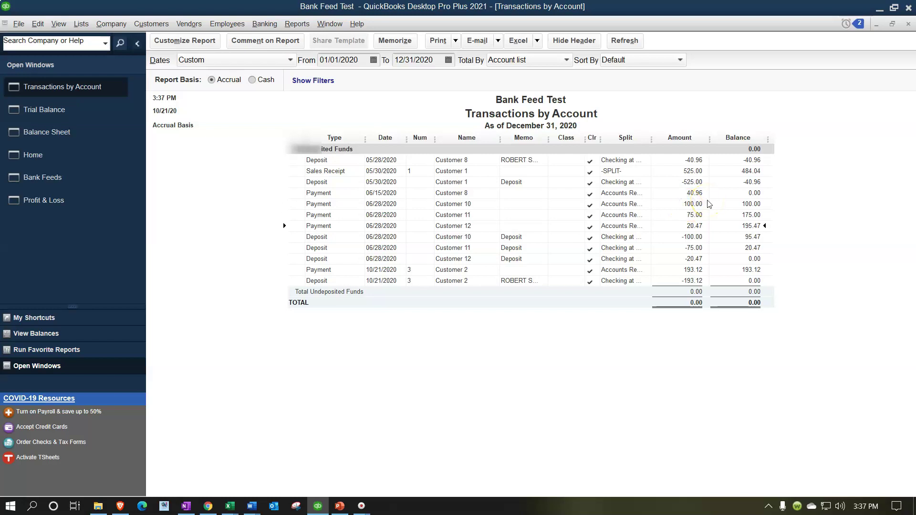
key("Down")
double_click(689, 240)
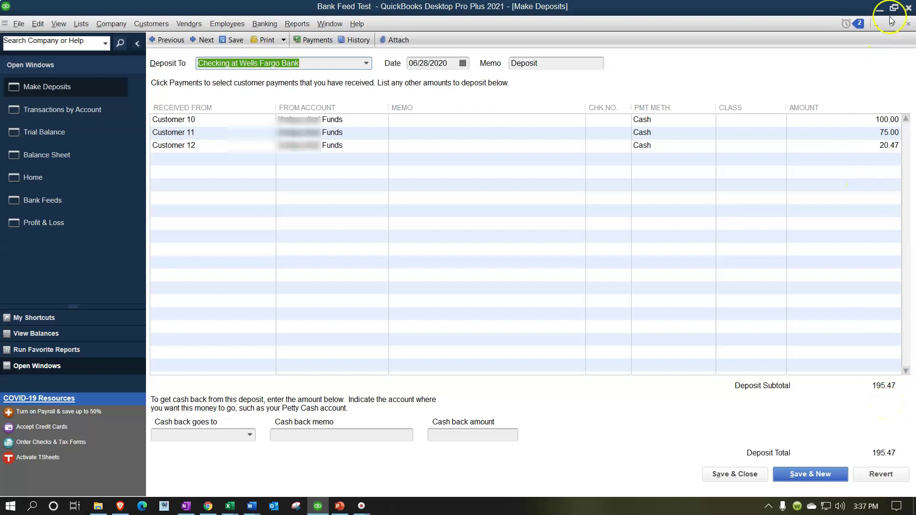
left_click(908, 24)
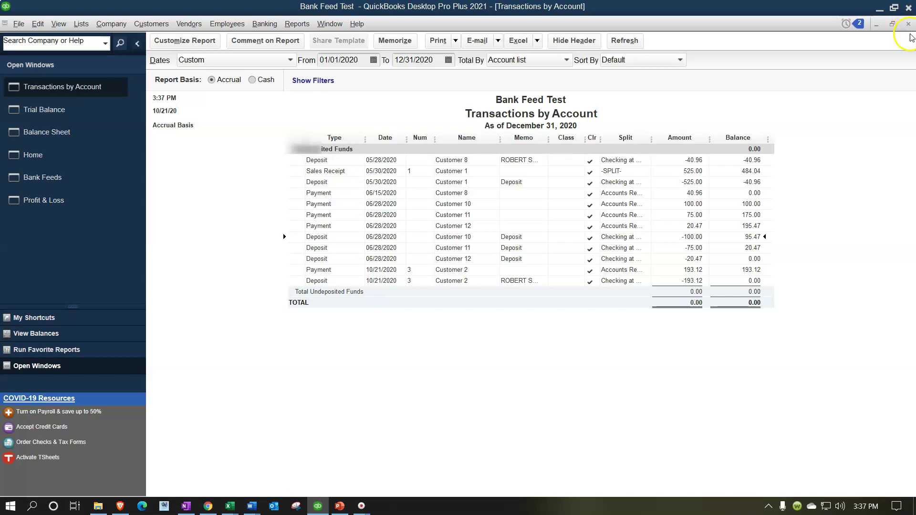
left_click(909, 25)
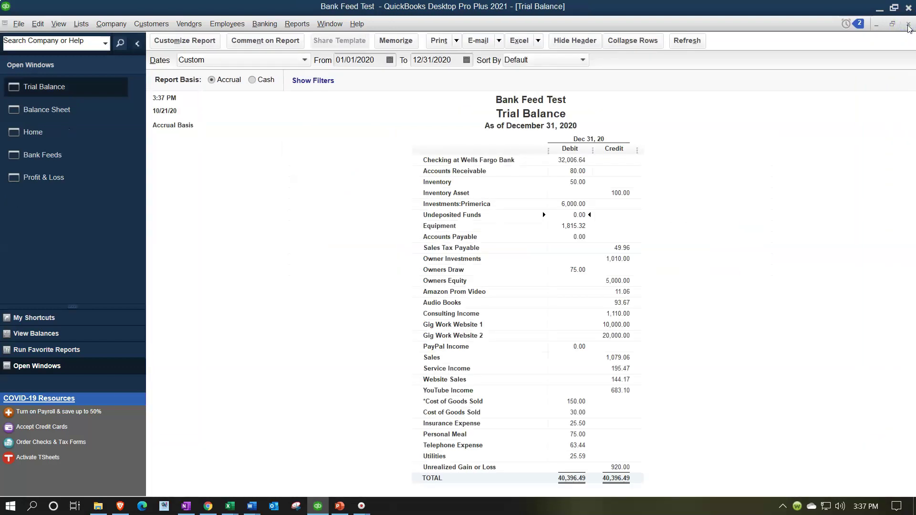
left_click(39, 131)
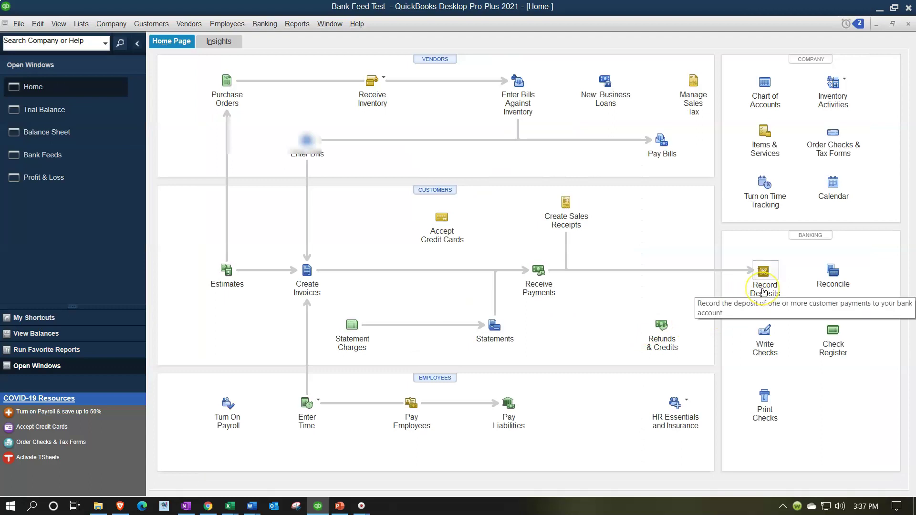
left_click(764, 290)
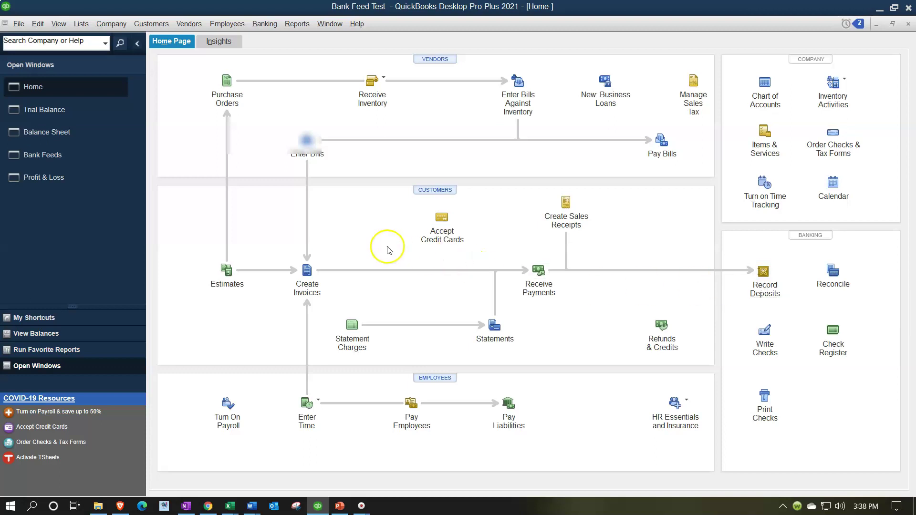
Step: Open the 5/7/2020 Stripe deposit of 195.47 in the bank feeds for matching to existing transactions
left_click(56, 159)
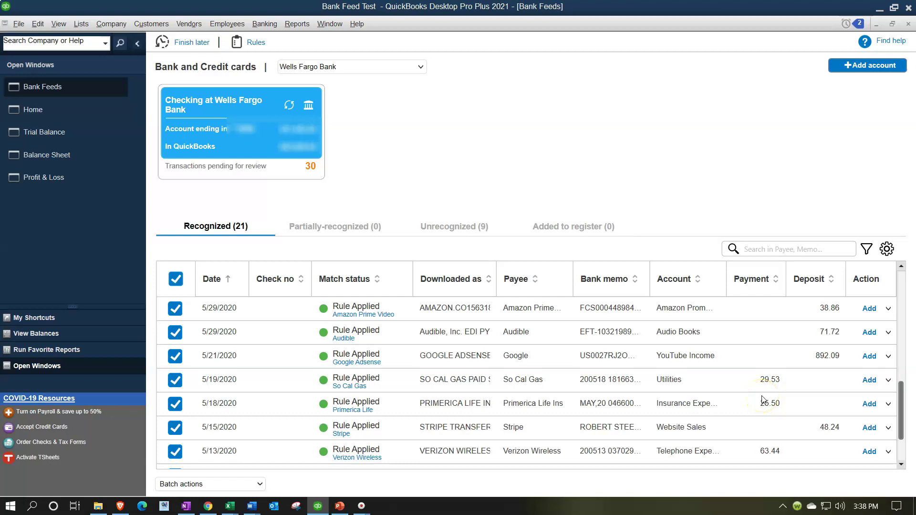
scroll(762, 398, "down", 2)
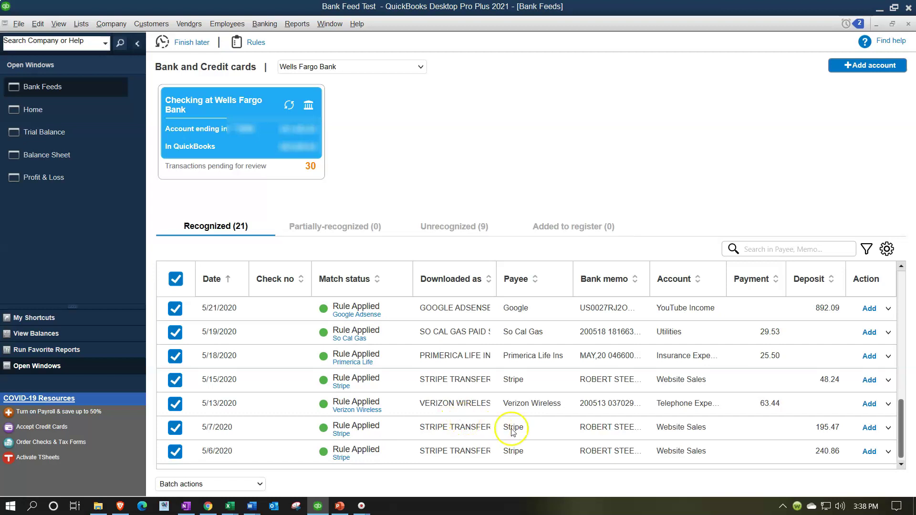
left_click(889, 429)
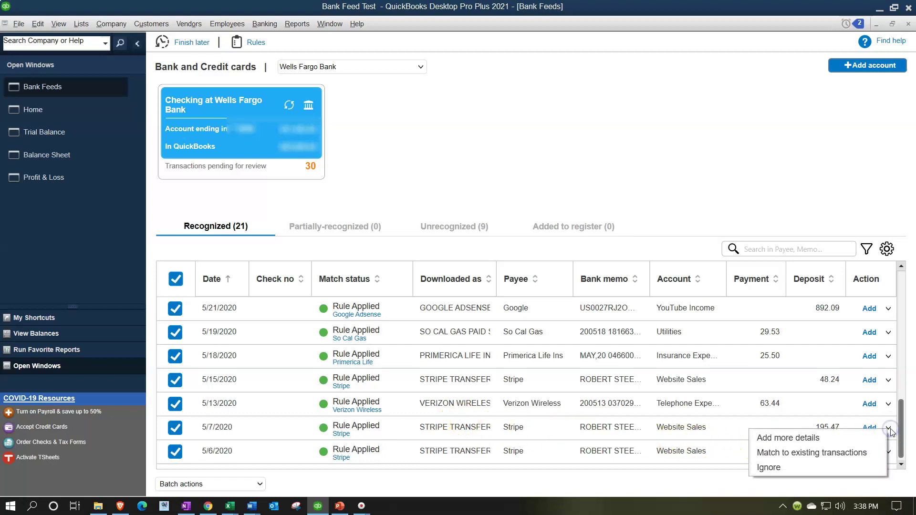
left_click(866, 435)
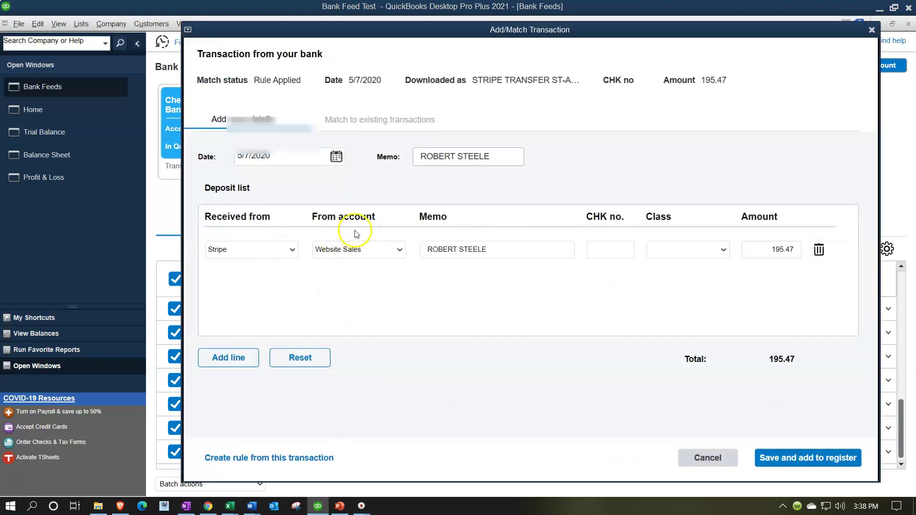
left_click(400, 121)
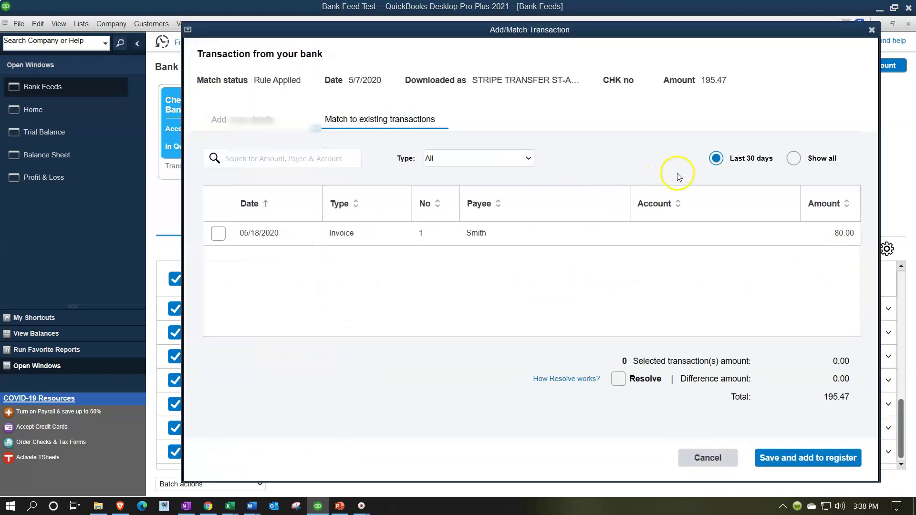
Step: Show all existing transactions, match the bank deposit to the 06/28/2020 split deposit of 195.47, and save it to the register
left_click(793, 159)
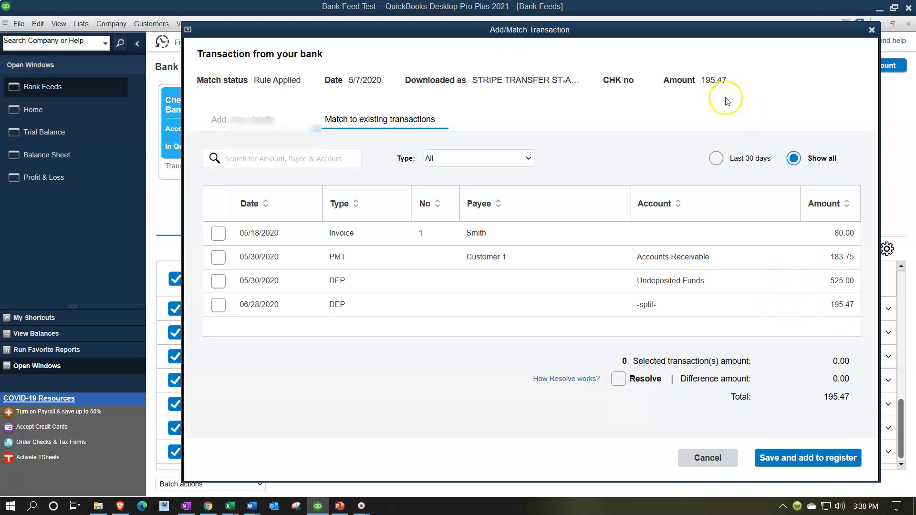
left_click(218, 304)
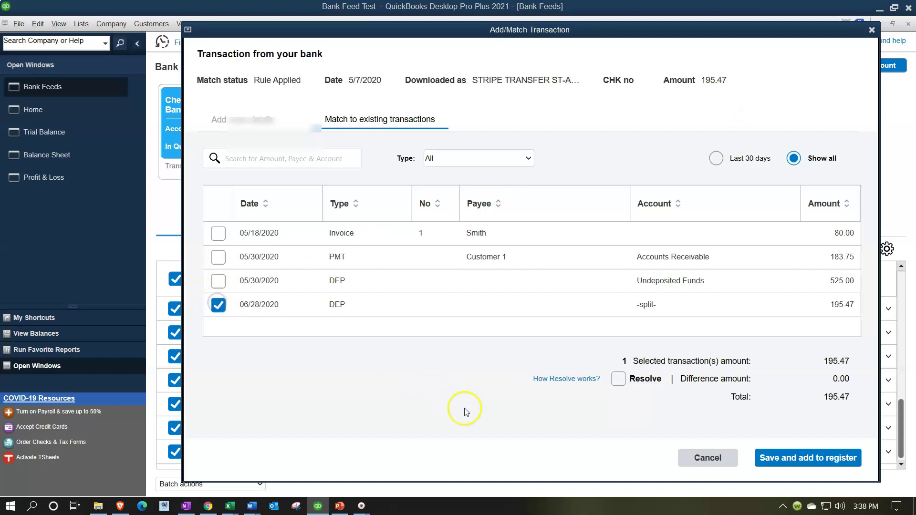
left_click(513, 414)
left_click(785, 460)
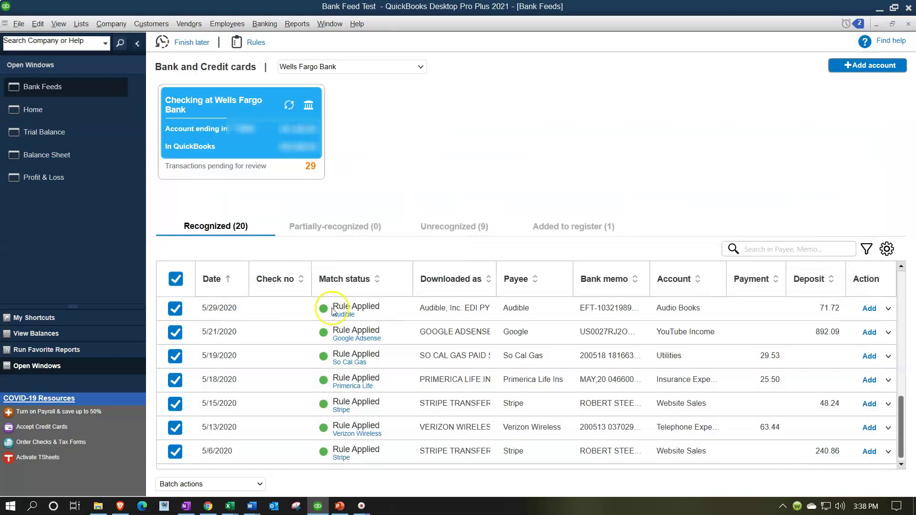
Step: Open the Checking at Wells Fargo Bank transaction detail from the balance sheet
left_click(57, 156)
left_click(606, 181)
double_click(606, 182)
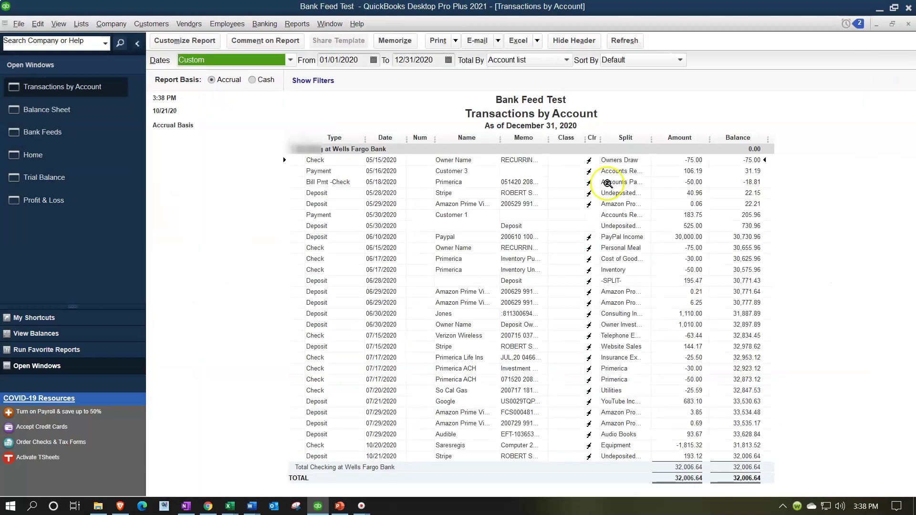